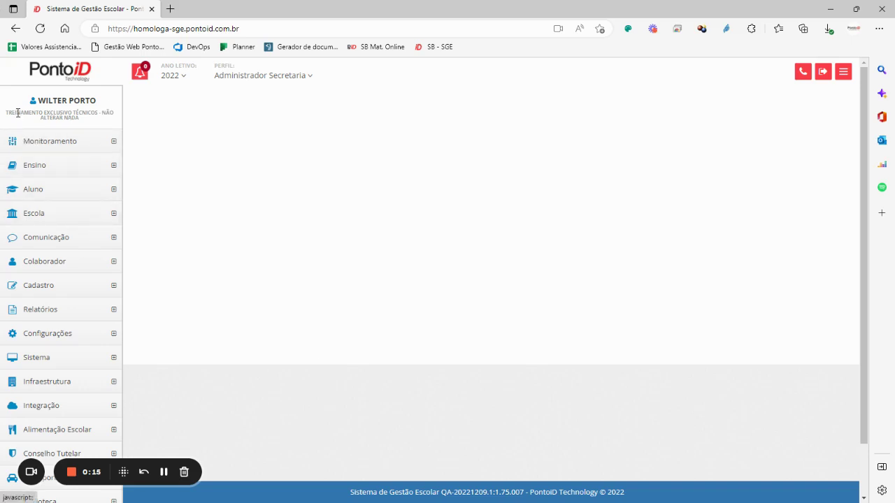
left_click_drag(8, 114, 116, 114)
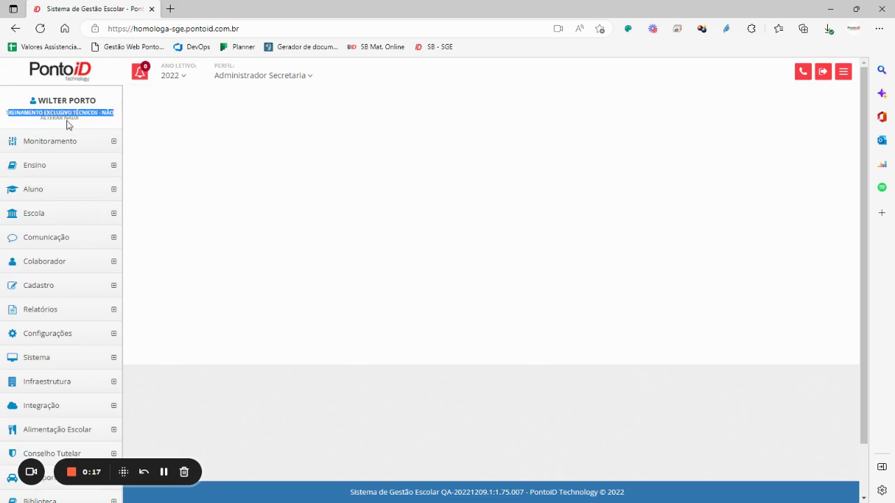
left_click(23, 114)
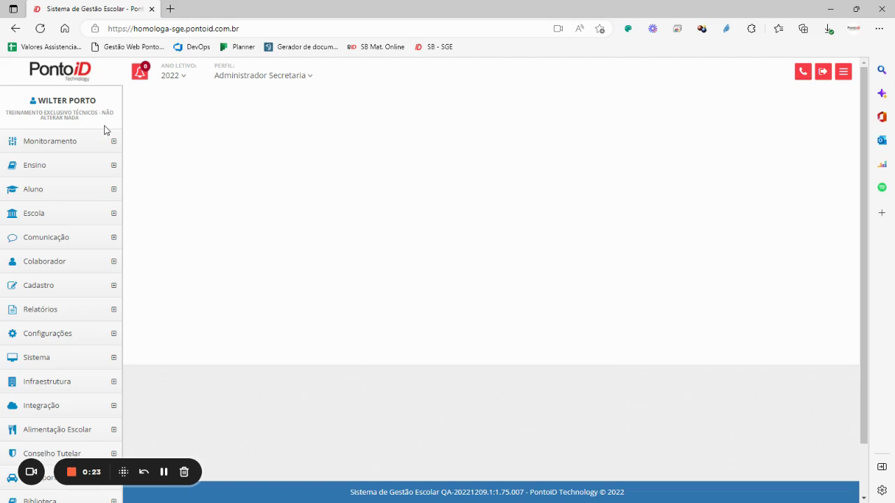
Open the Escolarização class list under Escola > Turma and start adding a new class
left_click(35, 215)
left_click(77, 420)
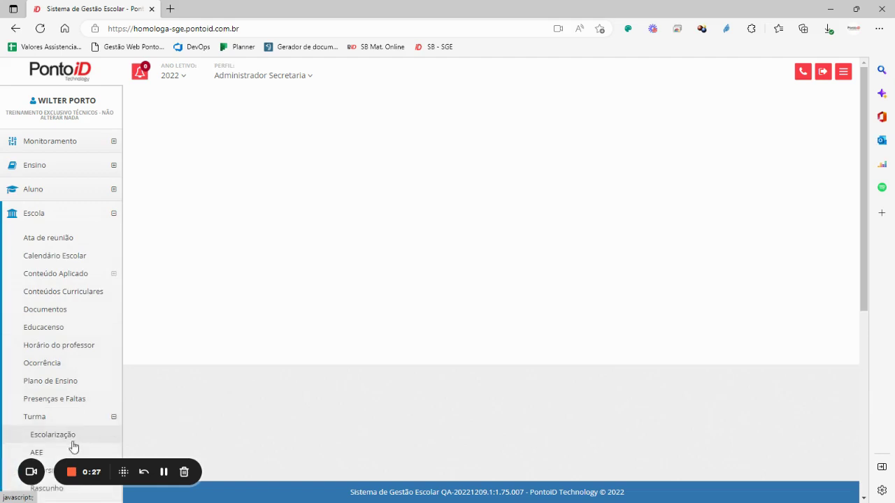
left_click(73, 441)
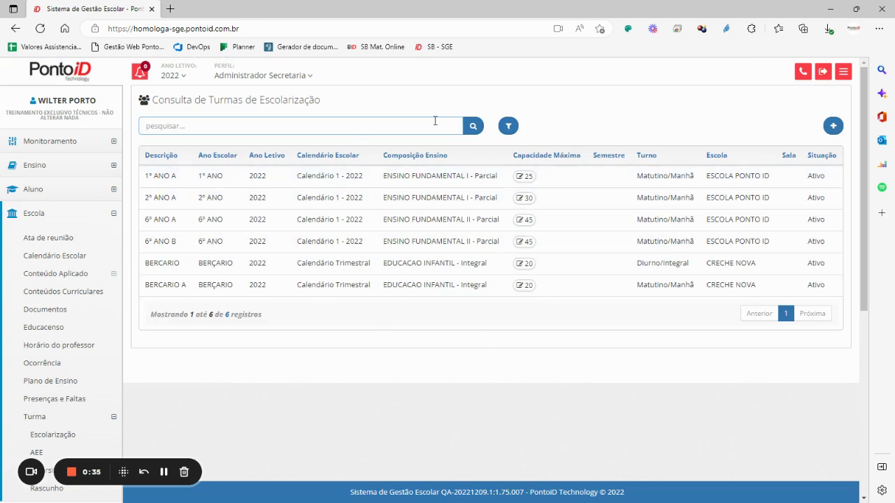
left_click(829, 130)
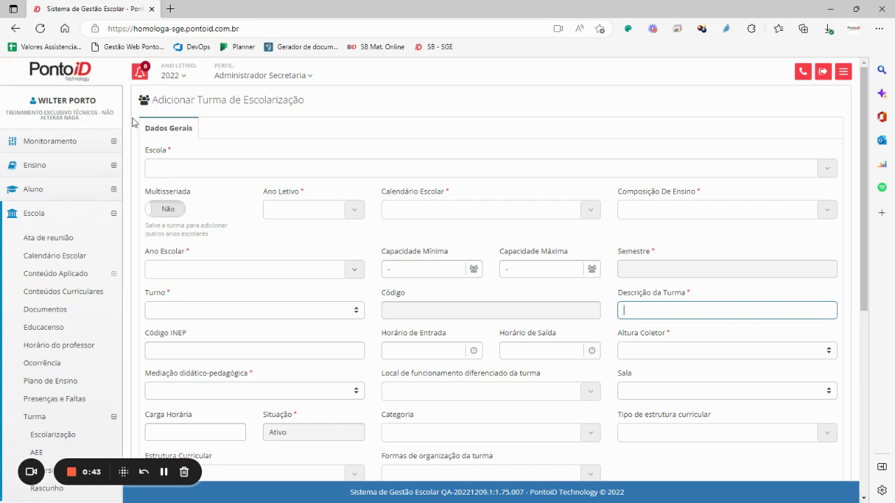
Assign the new class to ESCOLA PONTO ID and keep Multisseriada set to Não
left_click(200, 172)
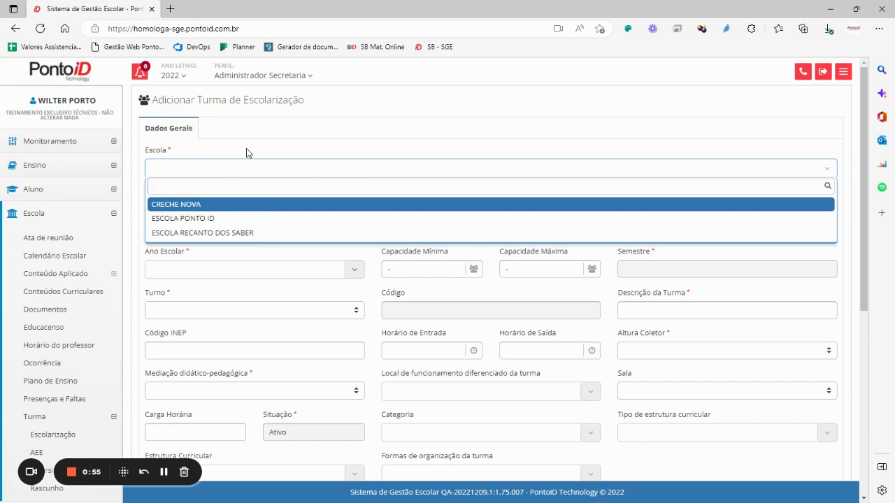
left_click(214, 220)
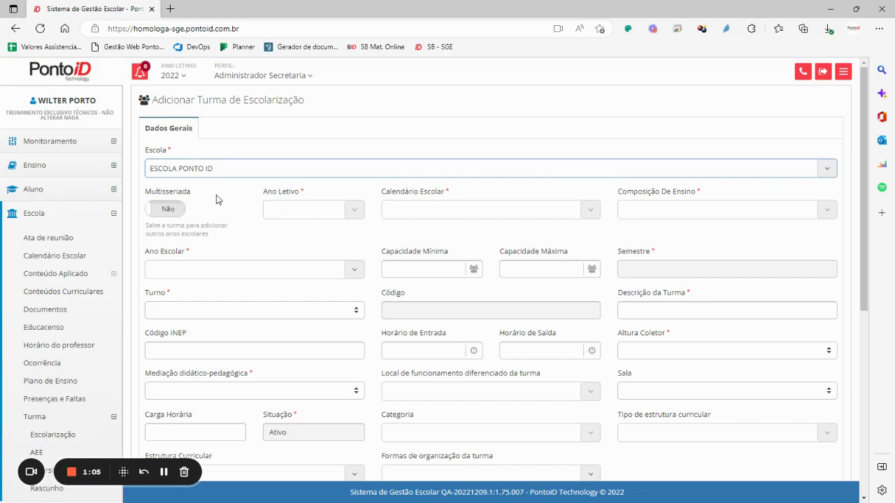
left_click(160, 210)
left_click(148, 214)
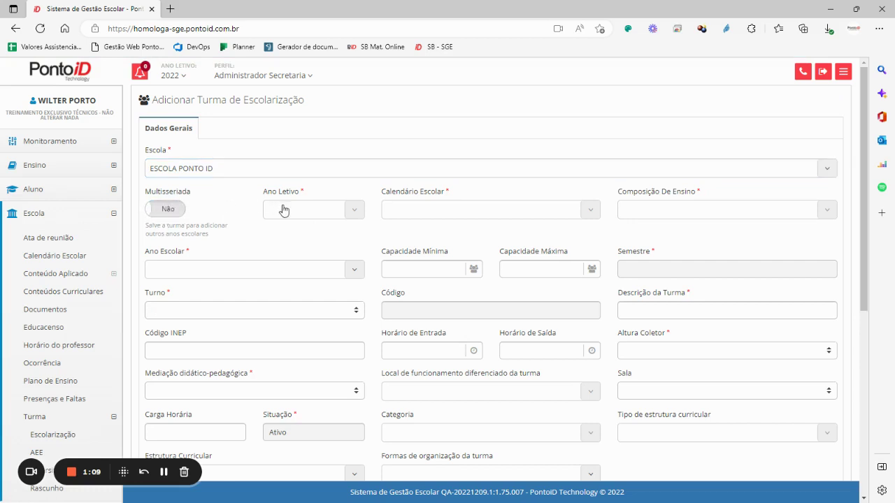
Set the class's Ano Letivo to 2022 and its Calendário Escolar to Calendário 1 - 2022
left_click(350, 211)
left_click(281, 246)
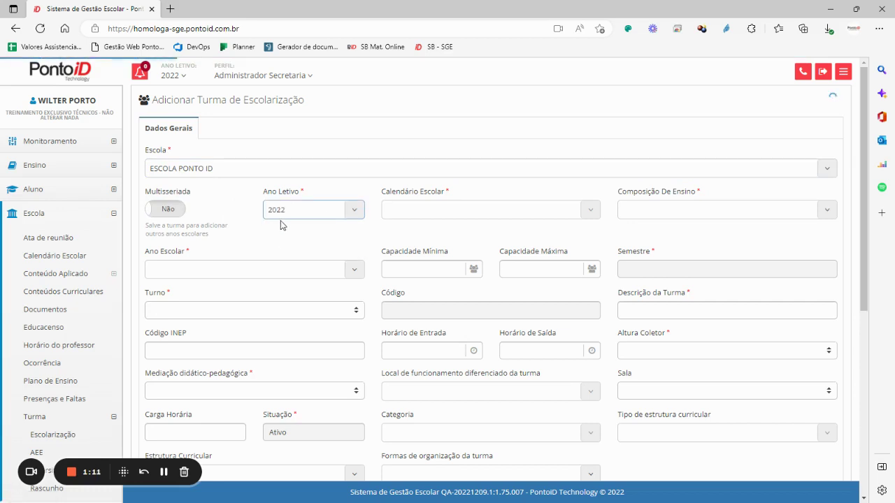
left_click(431, 213)
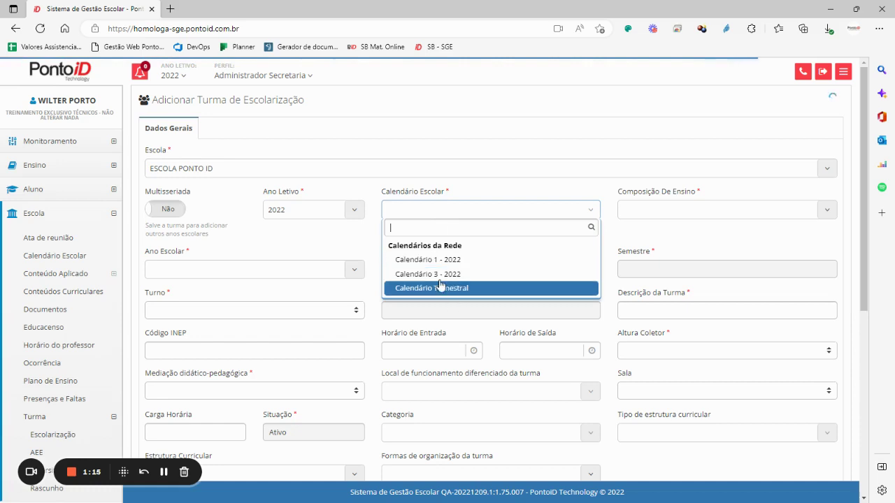
left_click(448, 260)
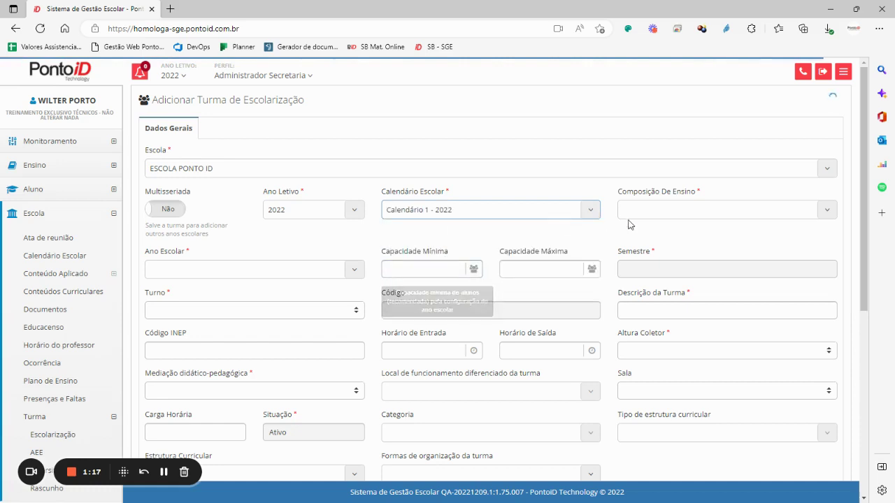
Set Composição De Ensino to ENSINO FUNDAMENTAL II - Parcial and Ano Escolar to 6º ANO
left_click(678, 211)
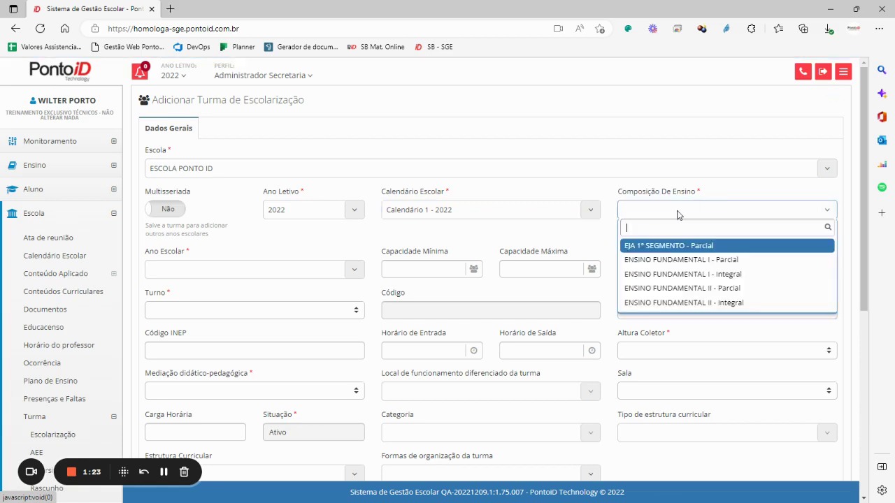
left_click(701, 289)
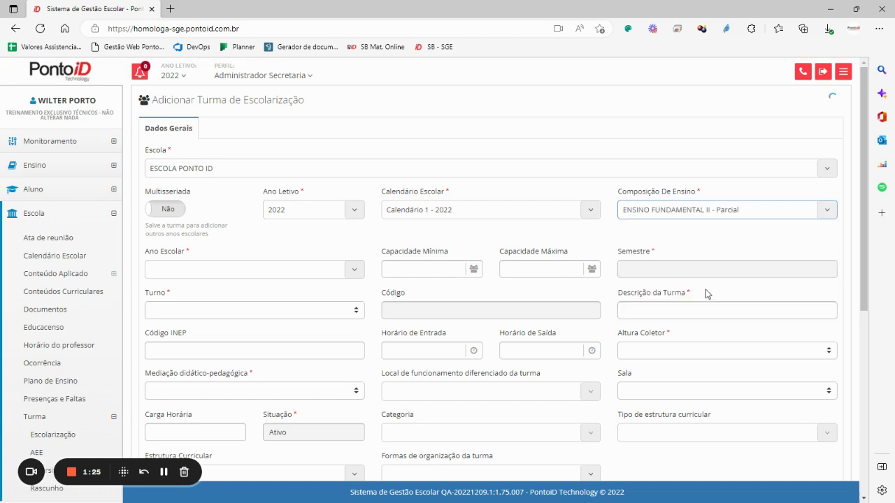
left_click(287, 274)
left_click(172, 307)
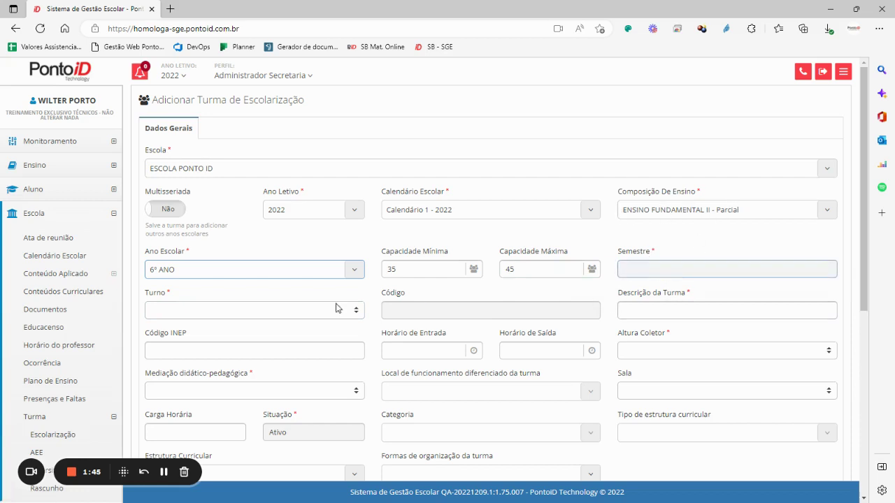
Set Turno to Matutino/Manhã and Altura Coletor to Médio (4º ao 6º ano do E. Fundamental)
left_click(200, 311)
left_click(193, 337)
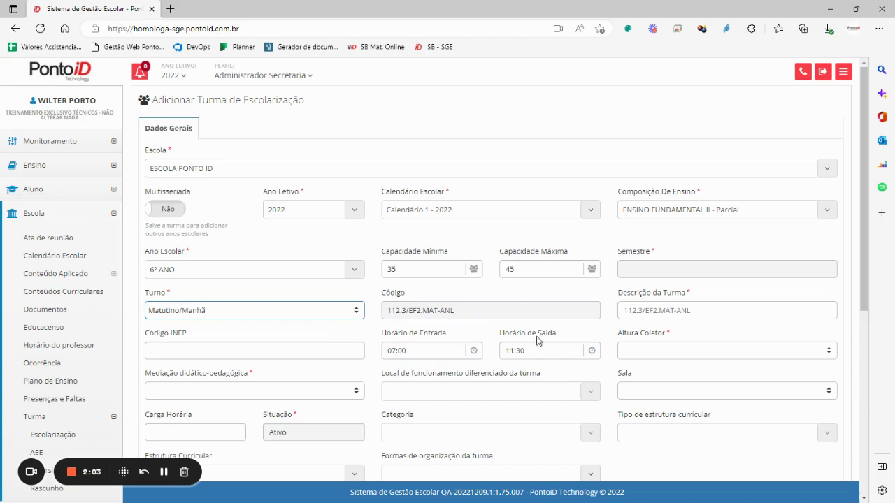
left_click(648, 355)
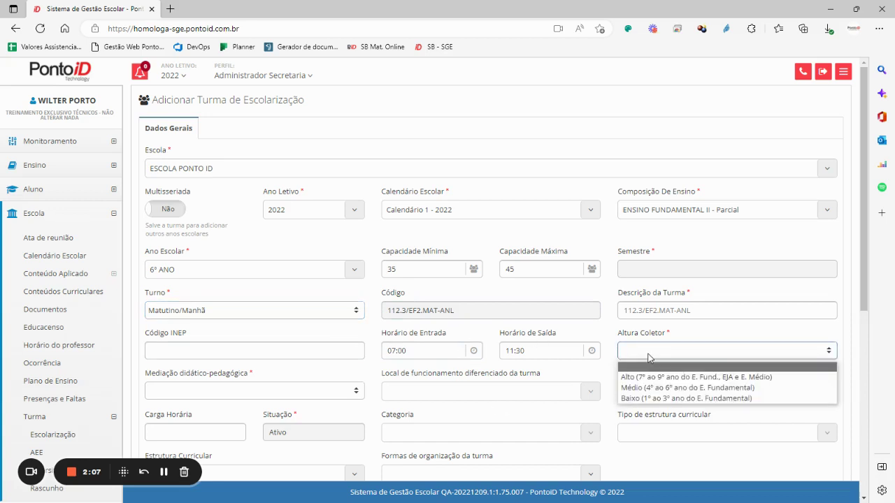
left_click(670, 390)
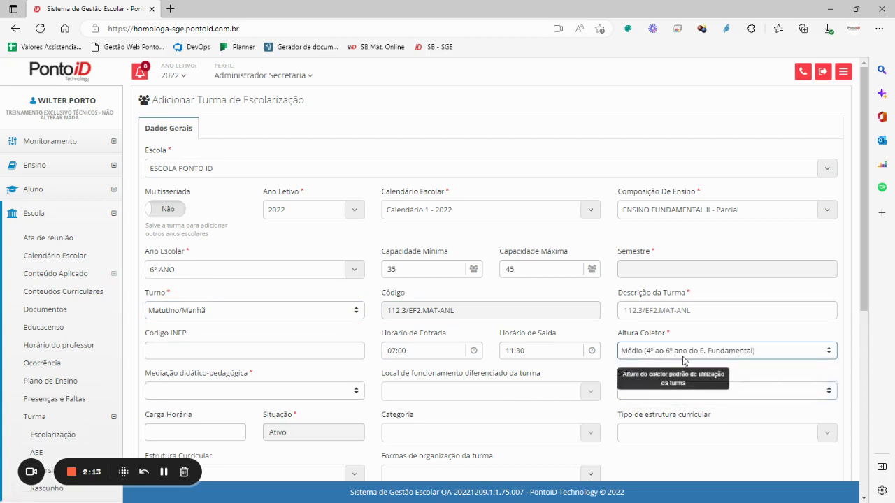
Set Mediação didático-pedagógica to Presencial and the differentiated location to "A turma não está em local de funcionamento diferenciado"
left_click(287, 392)
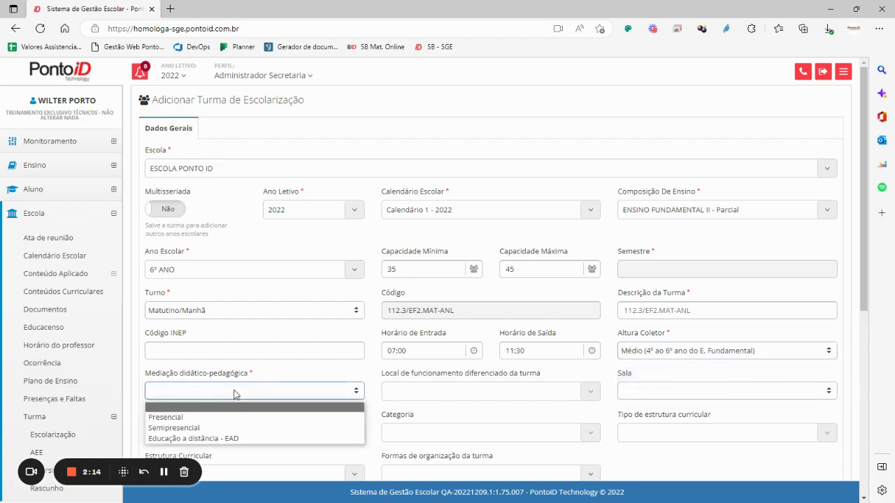
left_click(168, 419)
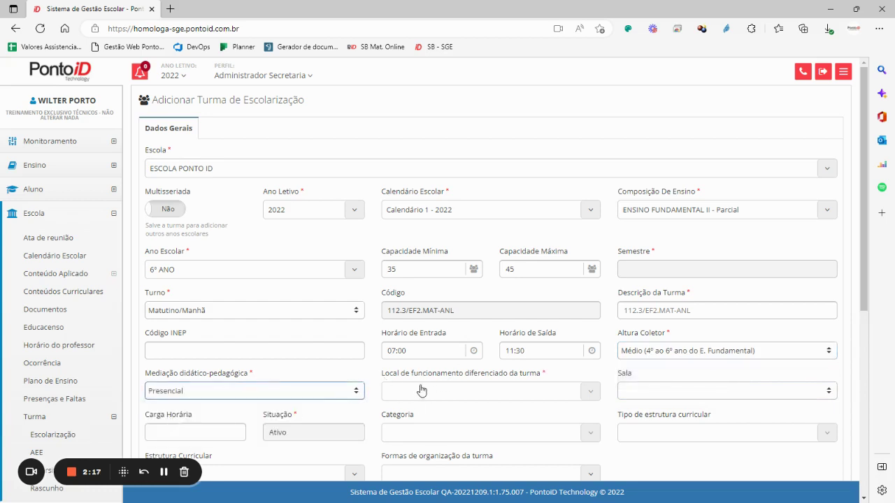
left_click(484, 396)
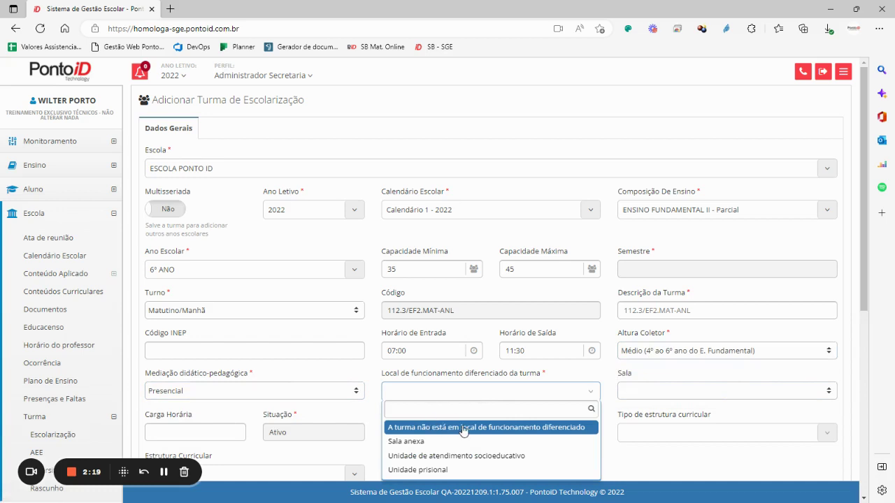
left_click(438, 427)
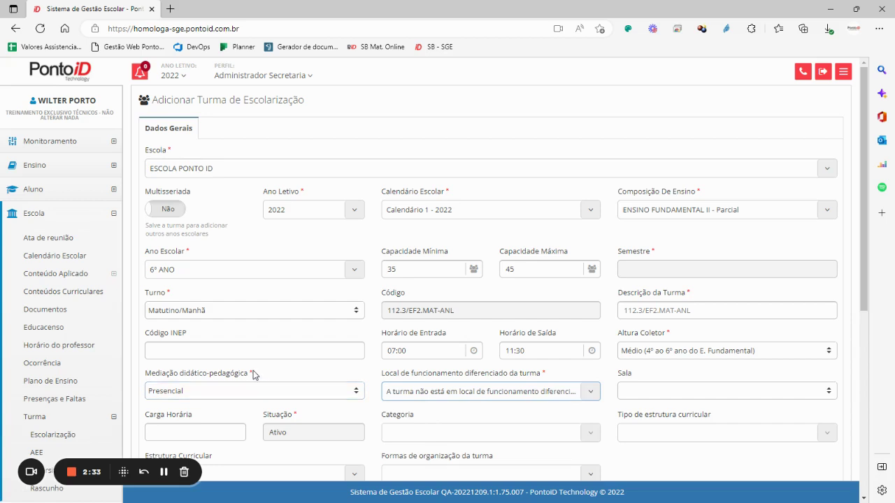
Examine the optional Sala, Carga Horária, Categoria and Tipo de estrutura curricular fields without filling them in
scroll(534, 342, "down", 2)
left_click(692, 257)
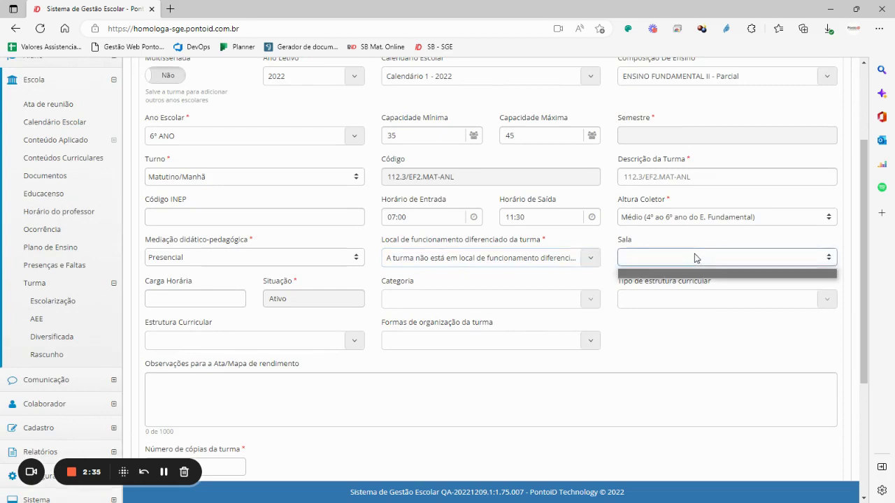
left_click(653, 273)
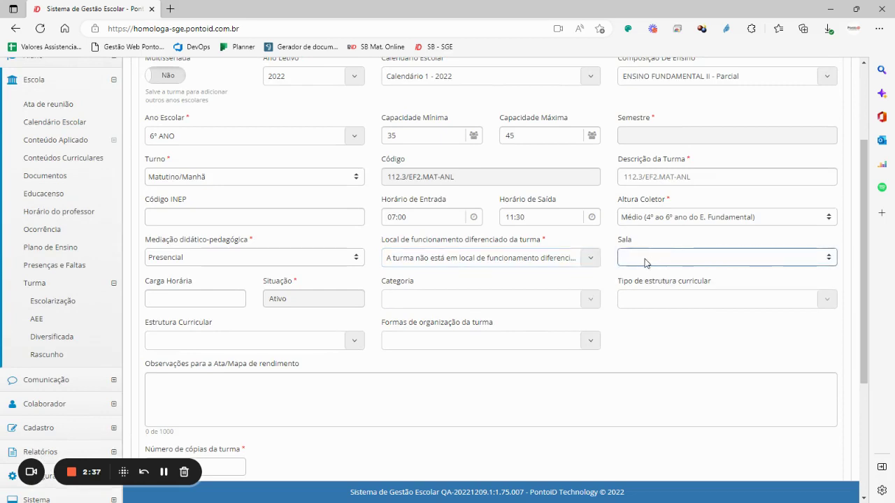
left_click(205, 302)
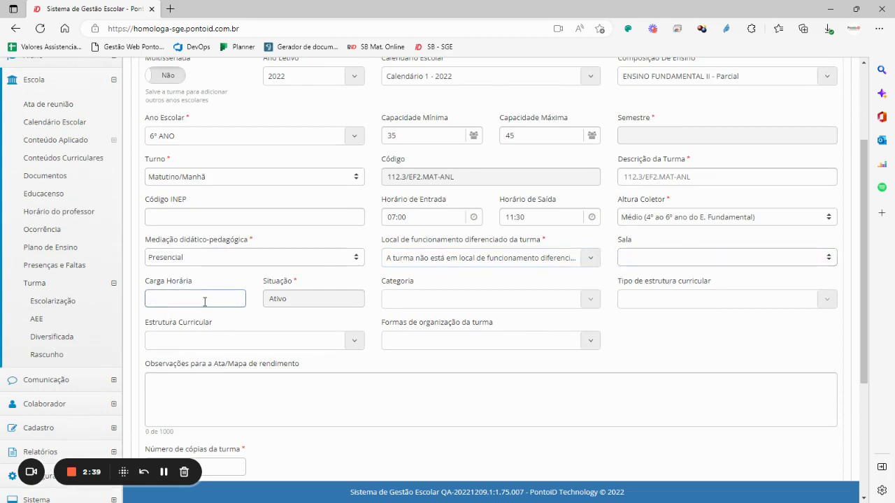
left_click(434, 305)
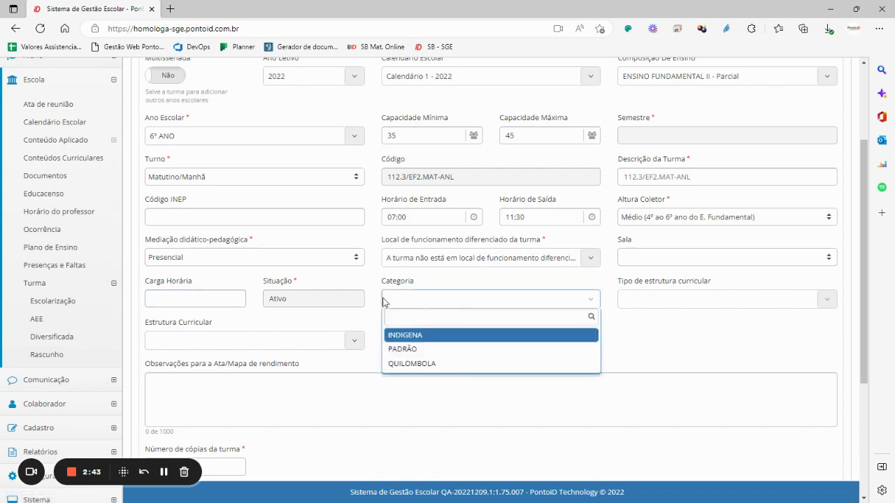
left_click(420, 291)
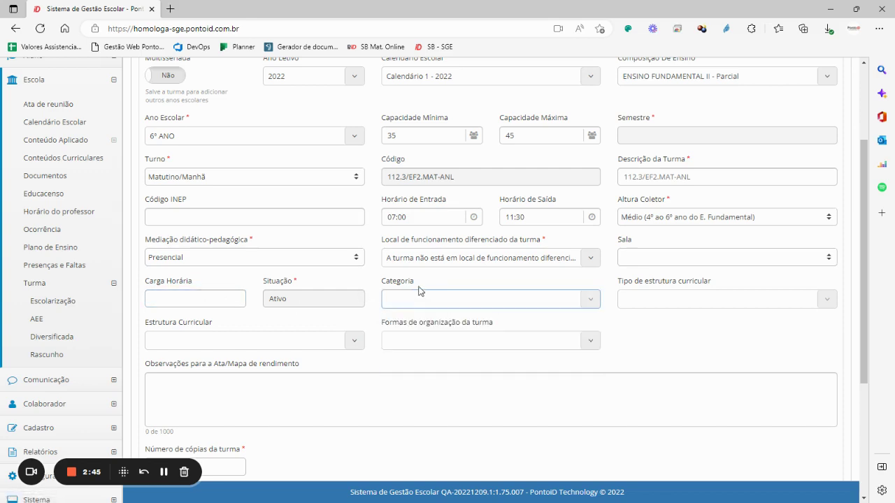
left_click(684, 308)
left_click(649, 286)
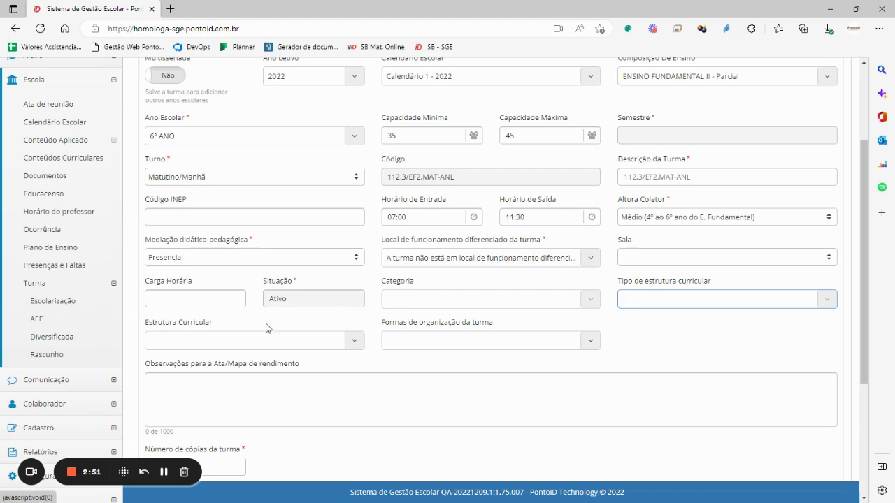
Set Formas de organização da turma to Série/ano (séries anuais)
scroll(266, 202, "up", 2)
scroll(264, 198, "down", 4)
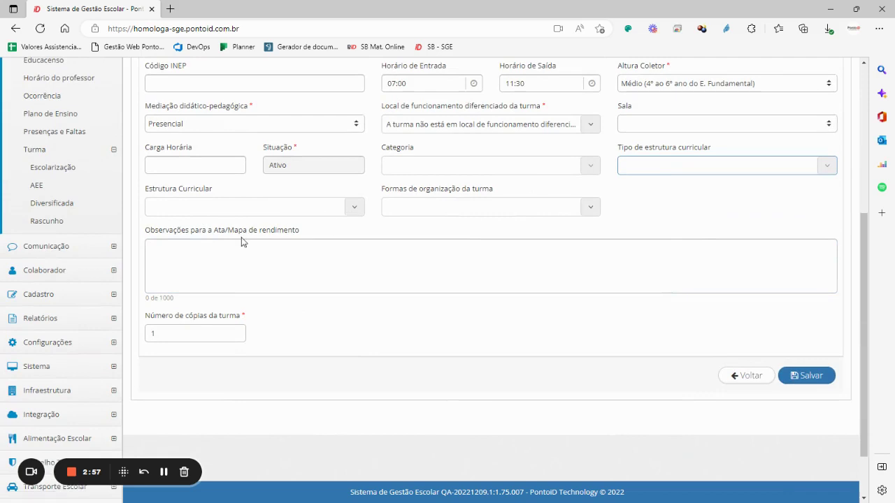
left_click(490, 208)
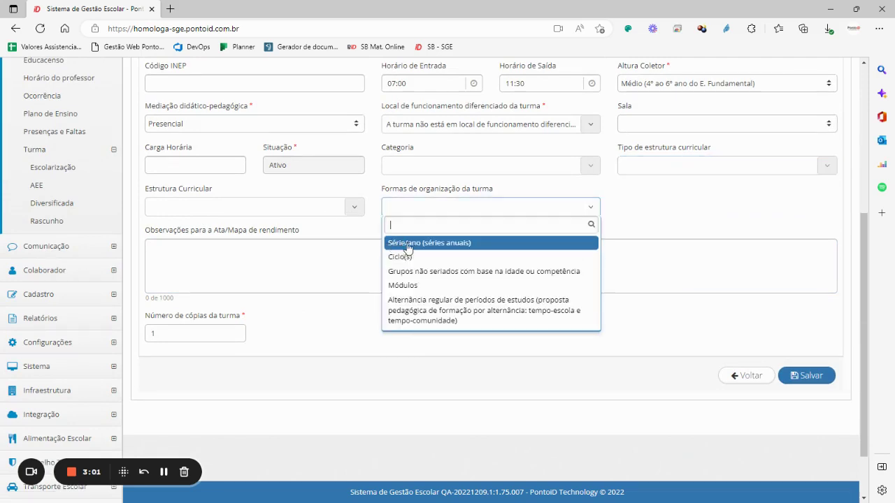
left_click(432, 245)
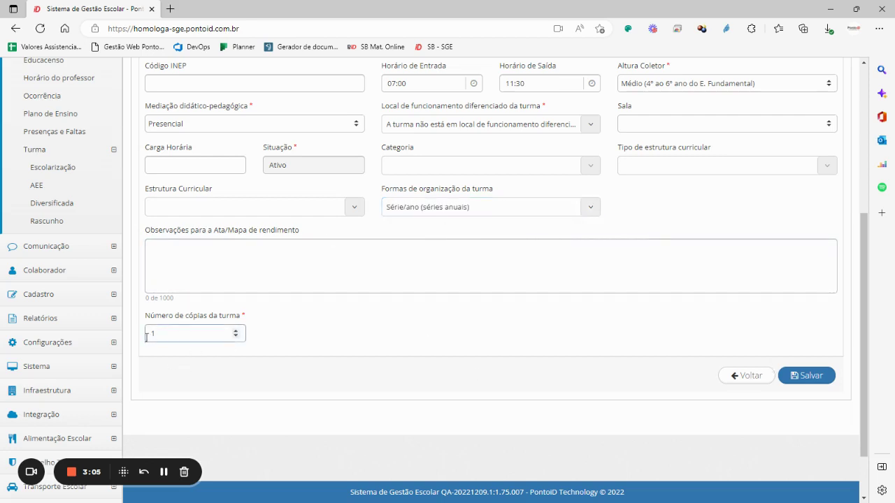
Check the number of class copies, save the new class and acknowledge the confirmation
scroll(229, 341, "up", 3)
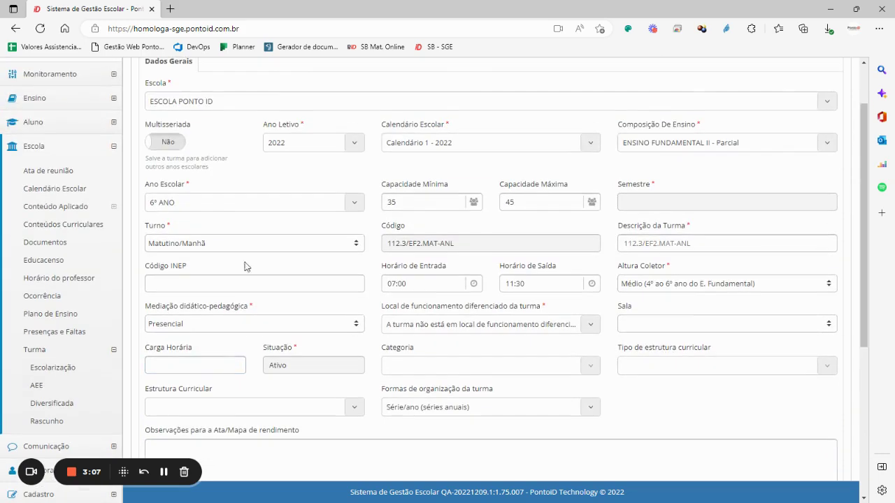
scroll(230, 242, "down", 4)
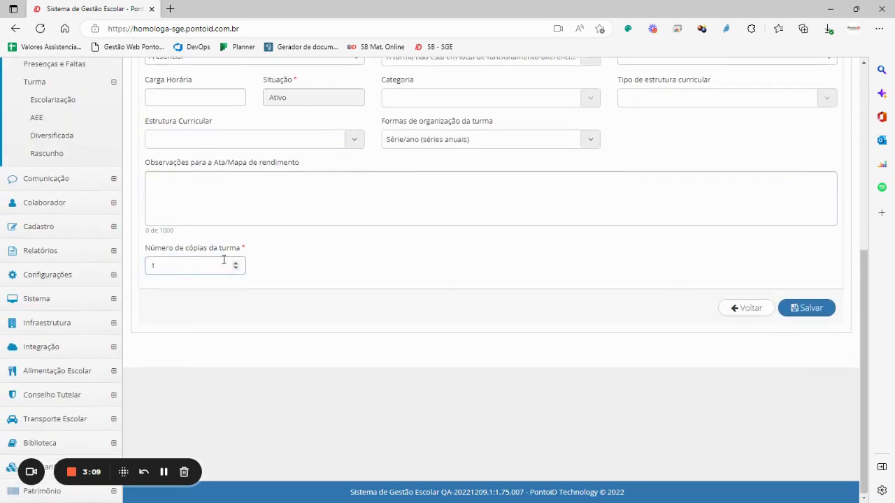
left_click(235, 264)
left_click(236, 264)
left_click(809, 311)
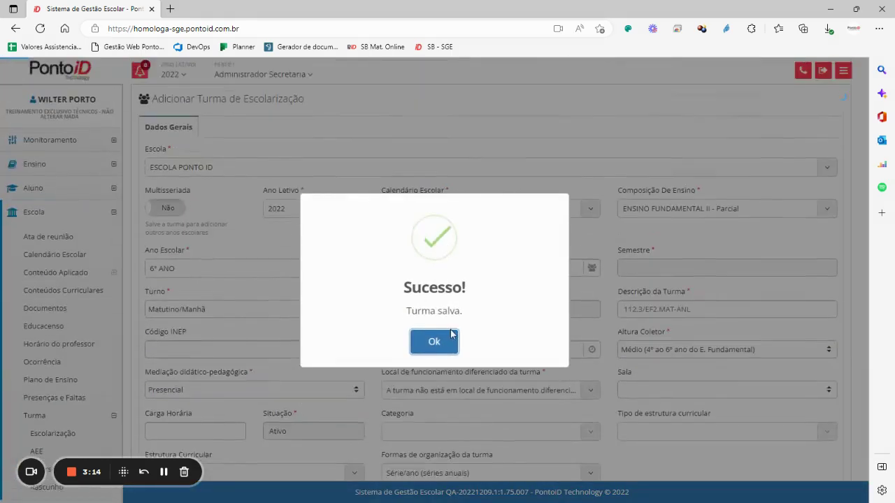
left_click(440, 338)
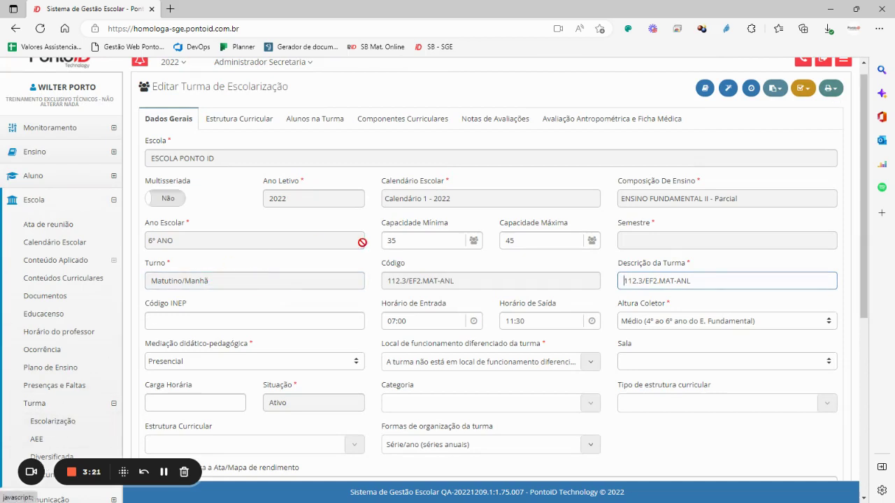
Review the saved class's curricular structure, enrolled students, curricular components and general data
left_click(240, 118)
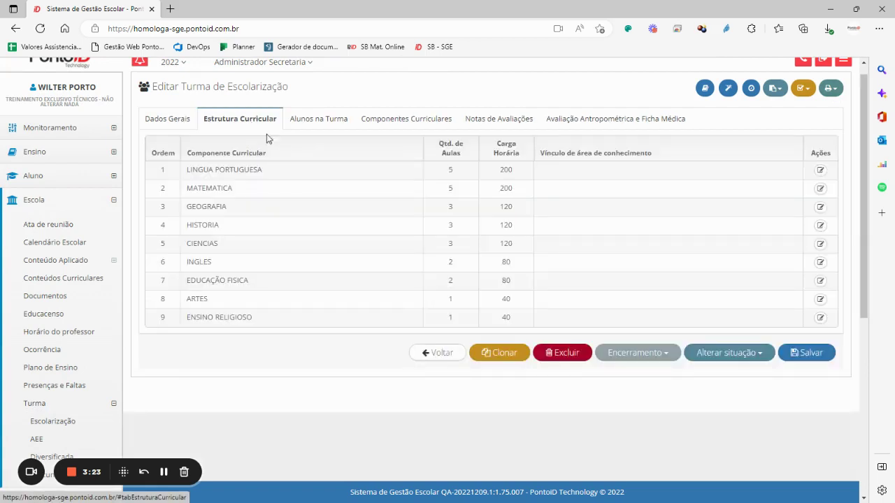
left_click(329, 128)
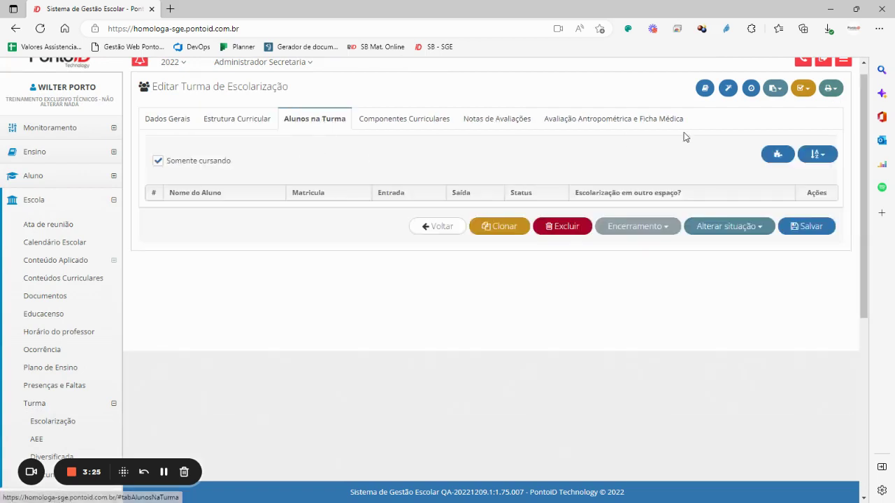
left_click(418, 120)
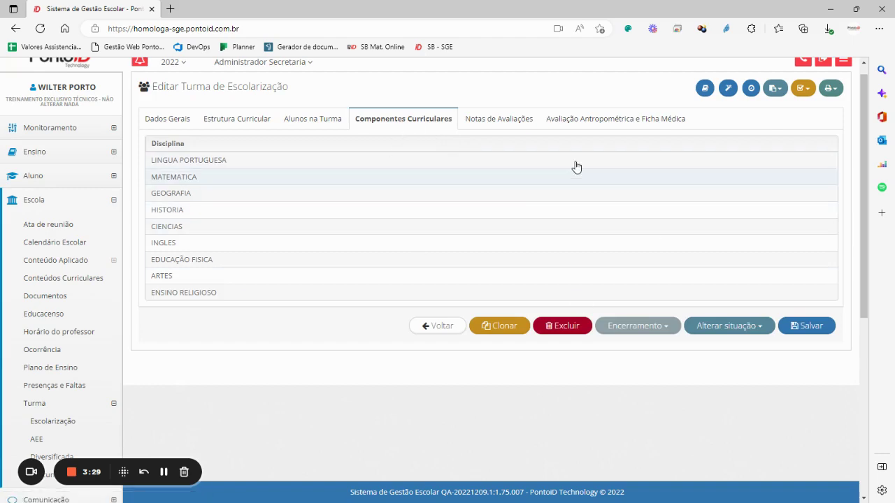
left_click(188, 125)
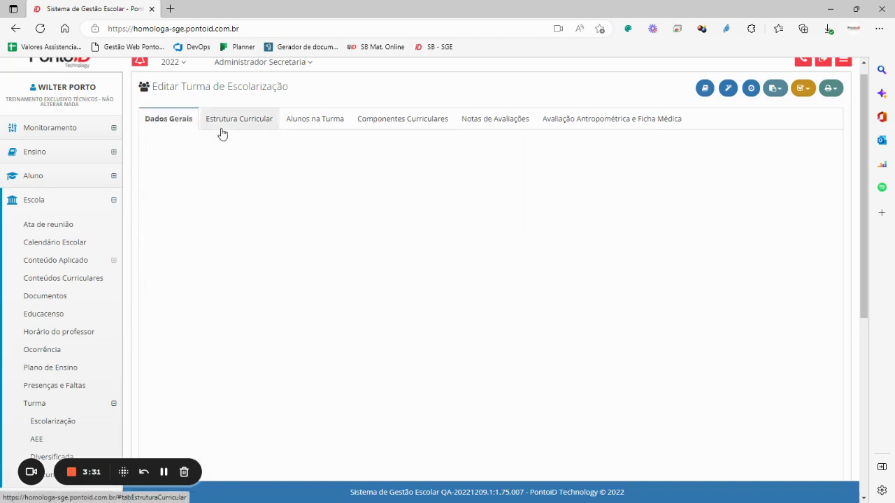
Return to the list of schooling classes, look through the registered classes and rerun the search without a filter
scroll(149, 293, "down", 4)
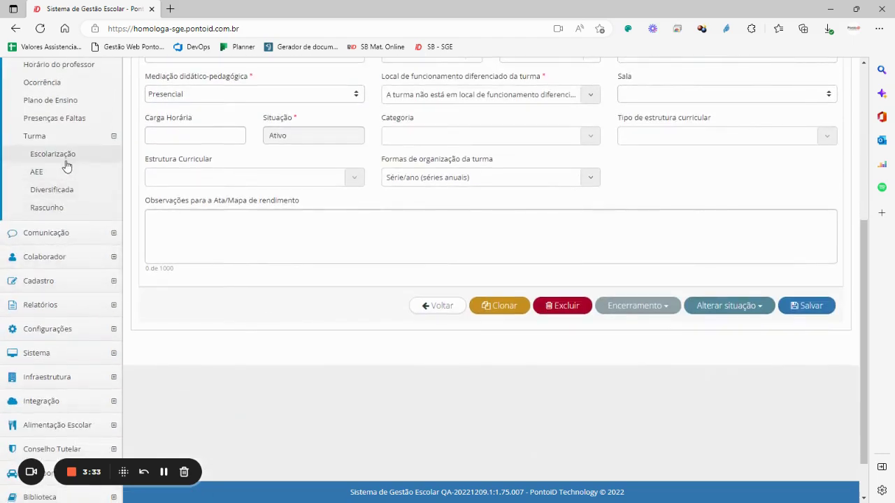
scroll(66, 166, "up", 4)
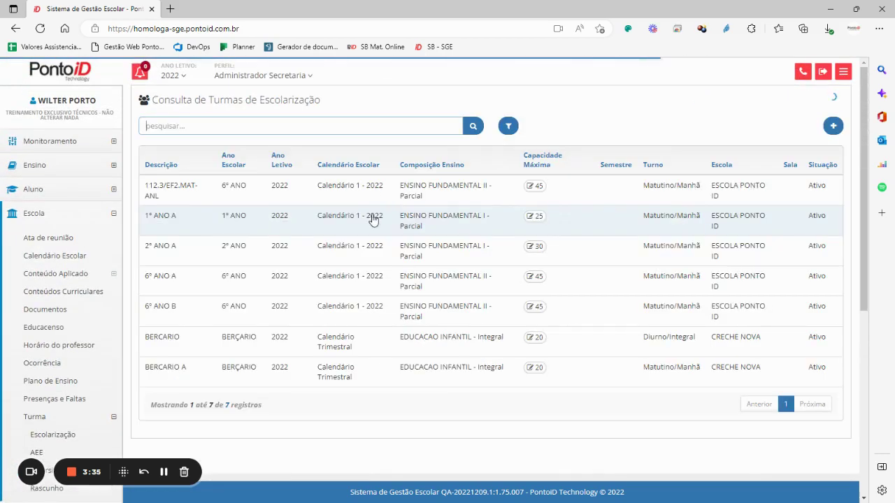
scroll(438, 320, "down", 2)
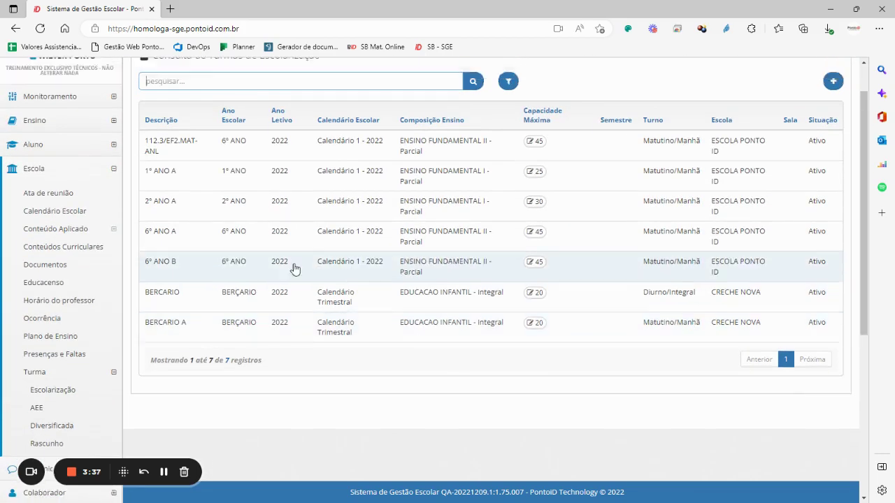
scroll(275, 197, "up", 2)
left_click(473, 126)
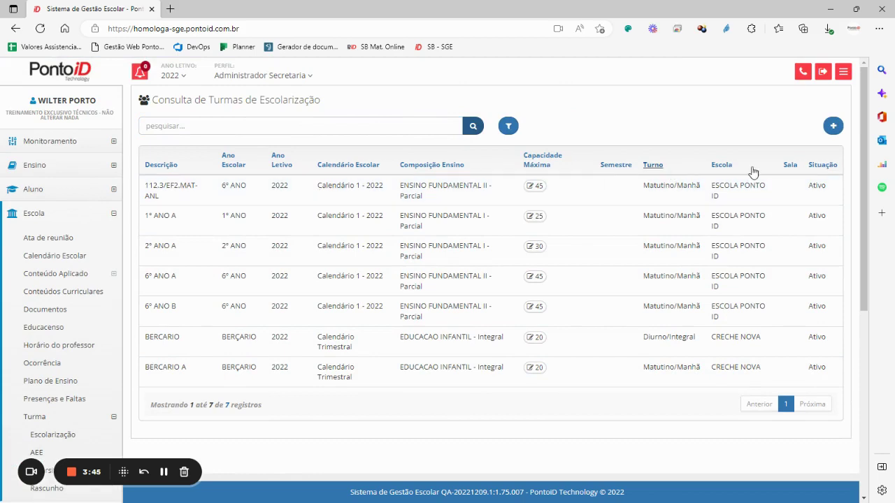
Start a new schooling class for ESCOLA PONTO ID and set Multisseriada to Sim
left_click(823, 127)
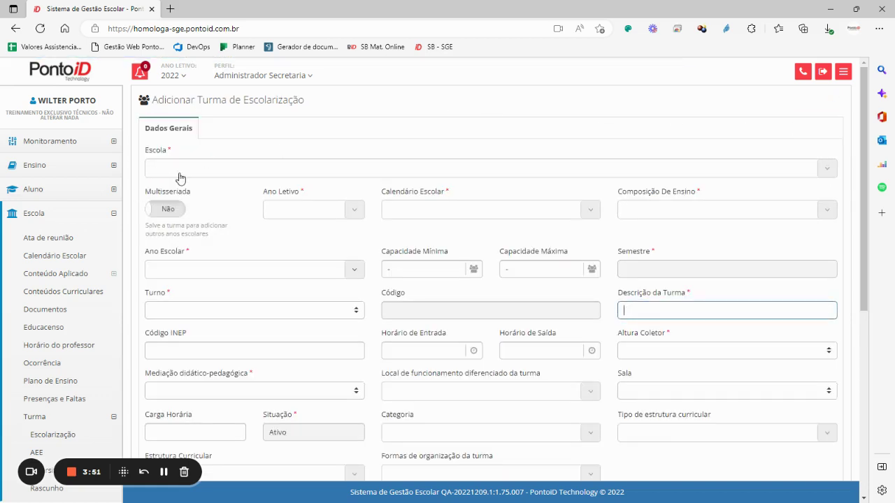
left_click(179, 175)
left_click(188, 216)
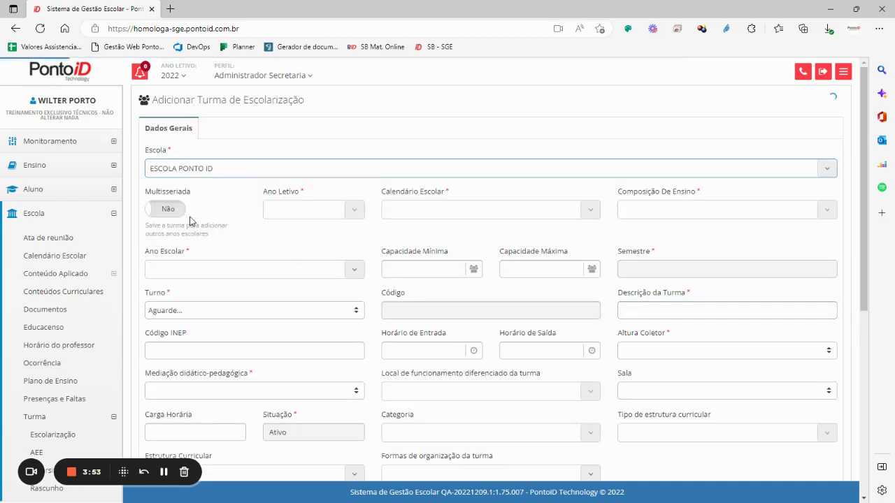
left_click(148, 212)
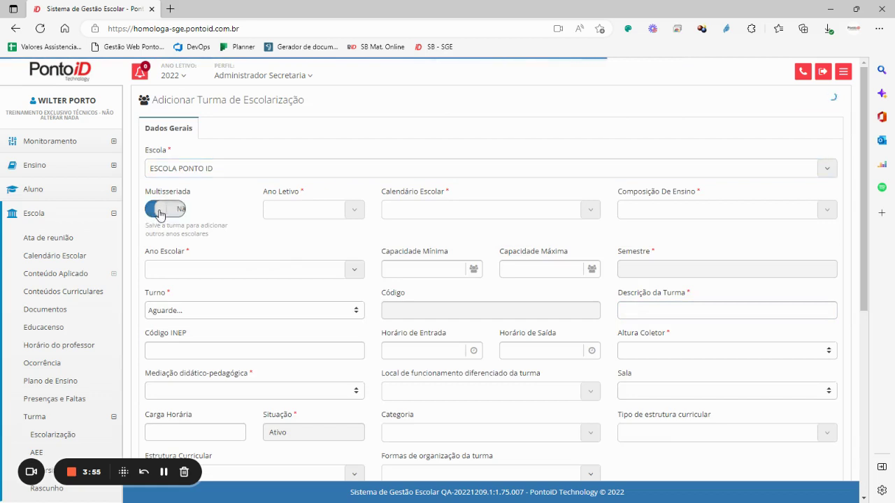
Set Ano Letivo to 2022 and Calendário Escolar to "Calendário 1 - 2022" for the new class
left_click(314, 212)
left_click(279, 251)
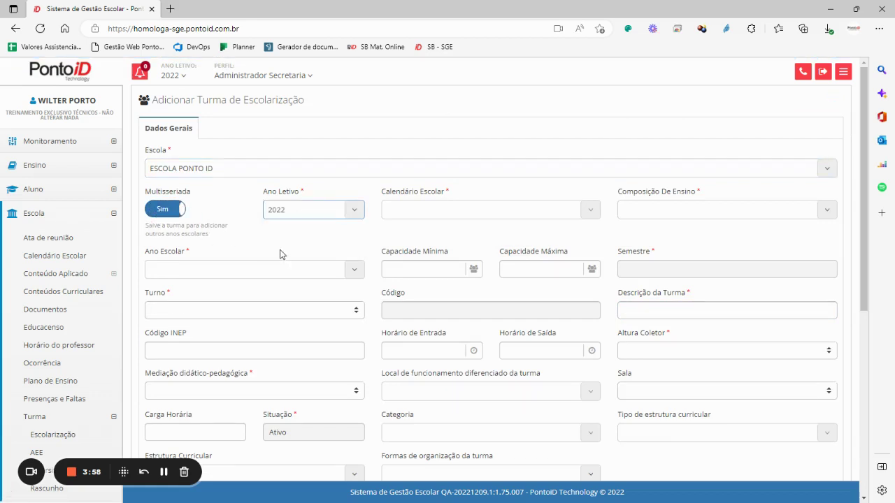
left_click(439, 213)
left_click(446, 211)
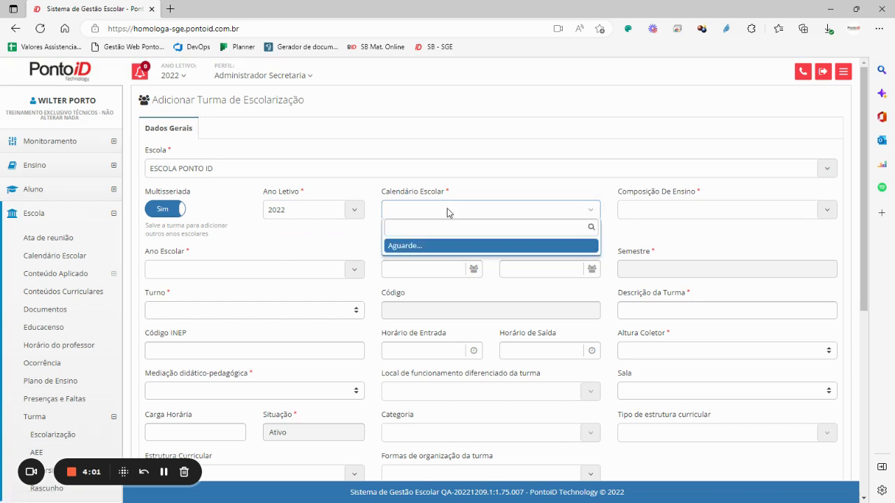
left_click(447, 212)
left_click(451, 260)
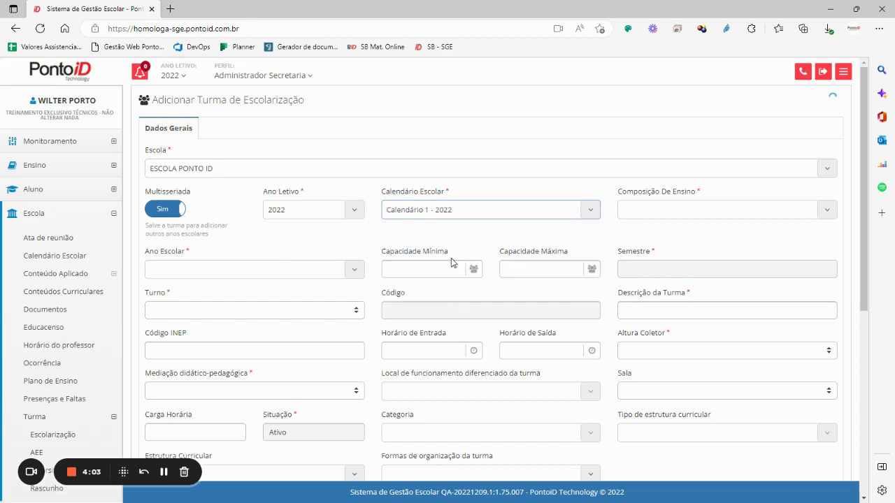
Set Composição De Ensino to "ENSINO FUNDAMENTAL I - Parcial" and Ano Escolar to 1º ANO
left_click(673, 212)
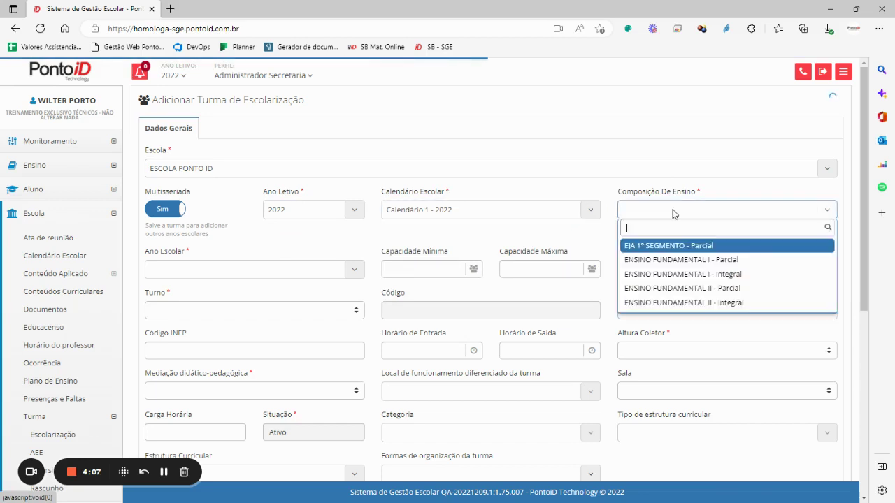
left_click(673, 212)
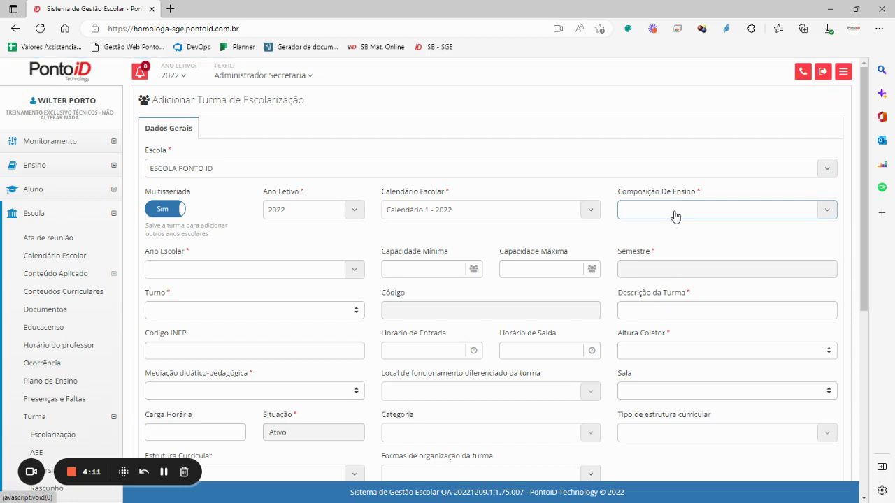
left_click(674, 214)
left_click(730, 260)
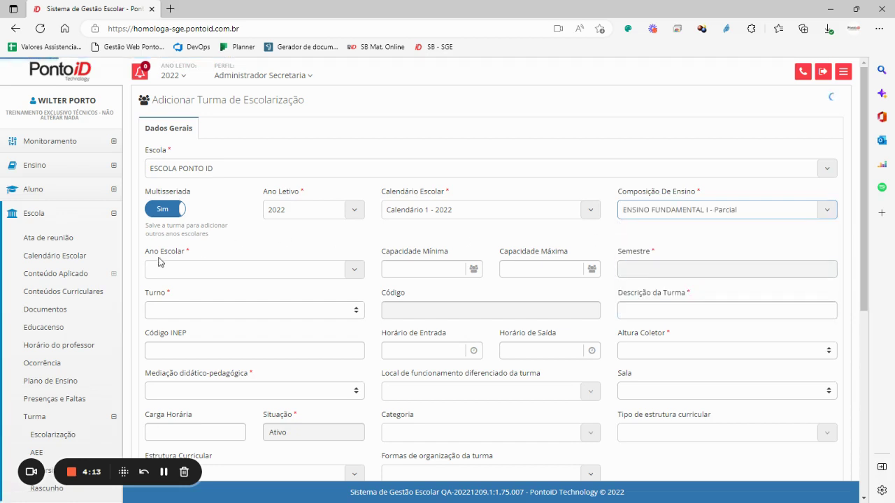
left_click(183, 270)
left_click(182, 306)
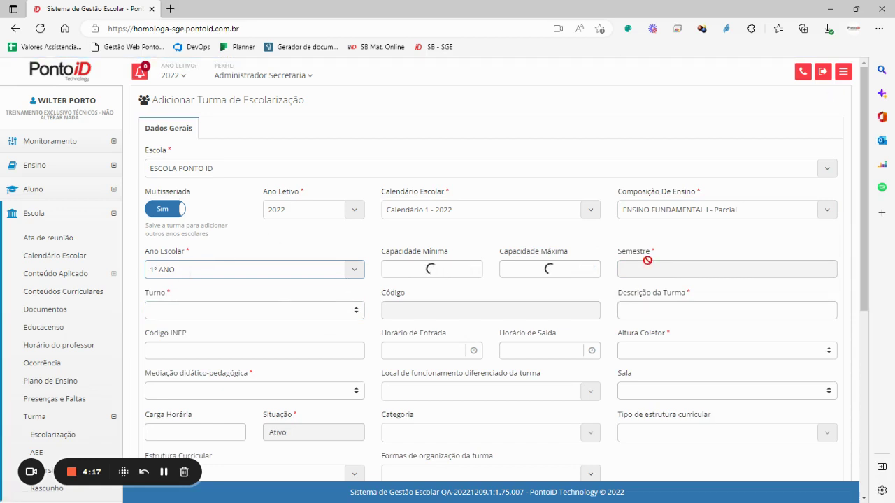
Set Turno to Matutino/Manhã and Altura Coletor to "Baixo (1º ao 3º ano do E. Fundamental)"
left_click(190, 306)
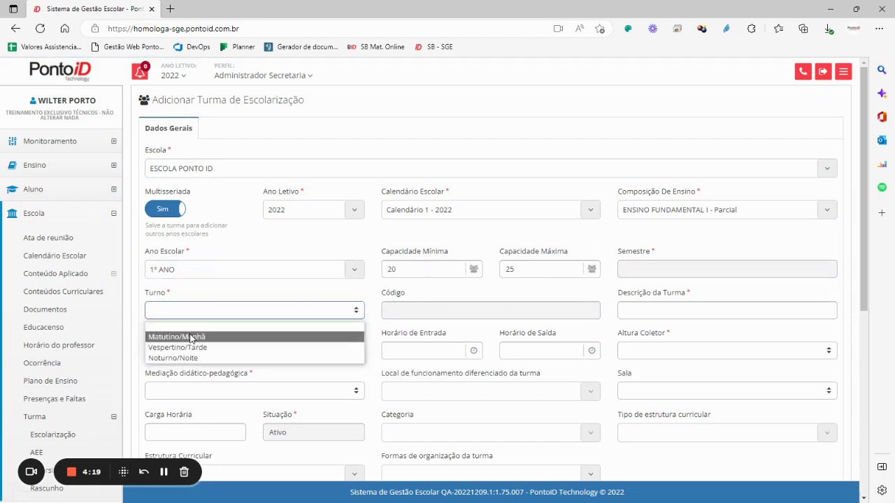
left_click(193, 336)
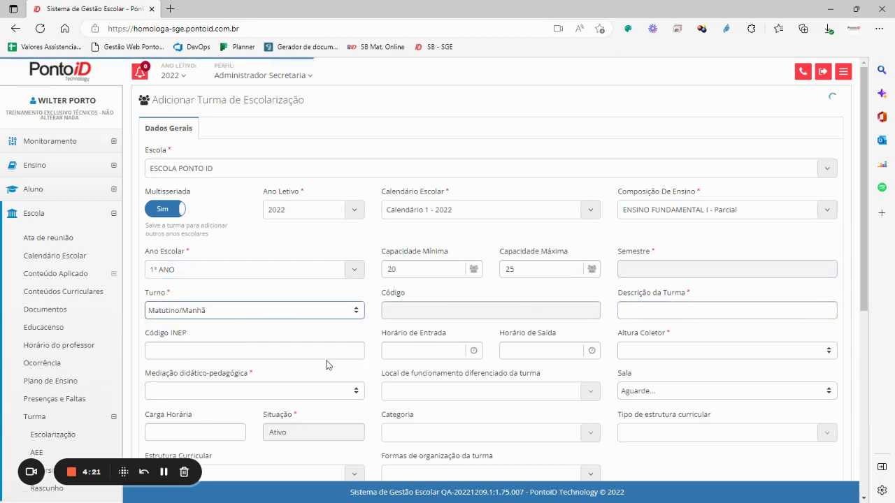
left_click(667, 350)
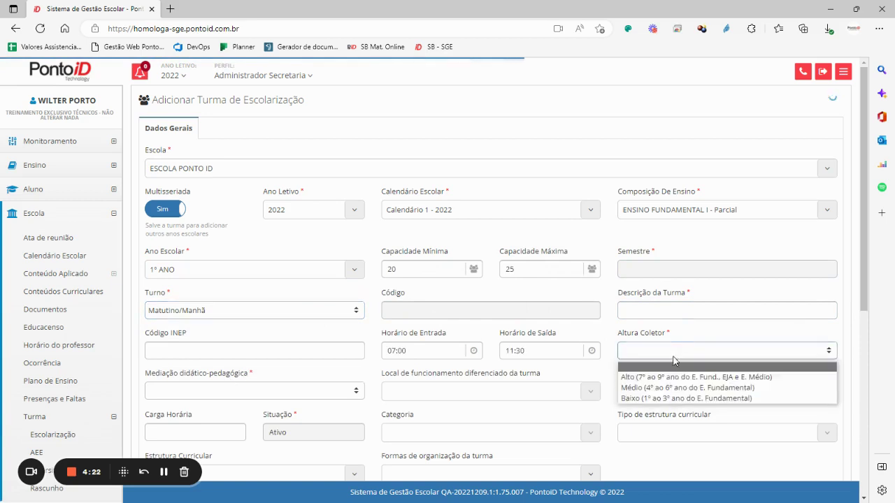
left_click(660, 398)
Set Mediação didático-pedagógica to Presencial and mark the new multigrade class as not being in a differentiated operating location
scroll(471, 298, "down", 2)
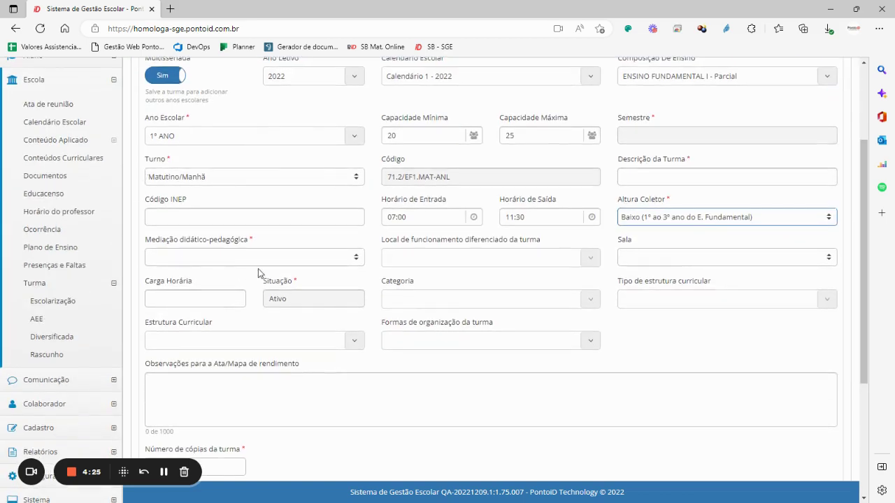
left_click(246, 262)
left_click(182, 282)
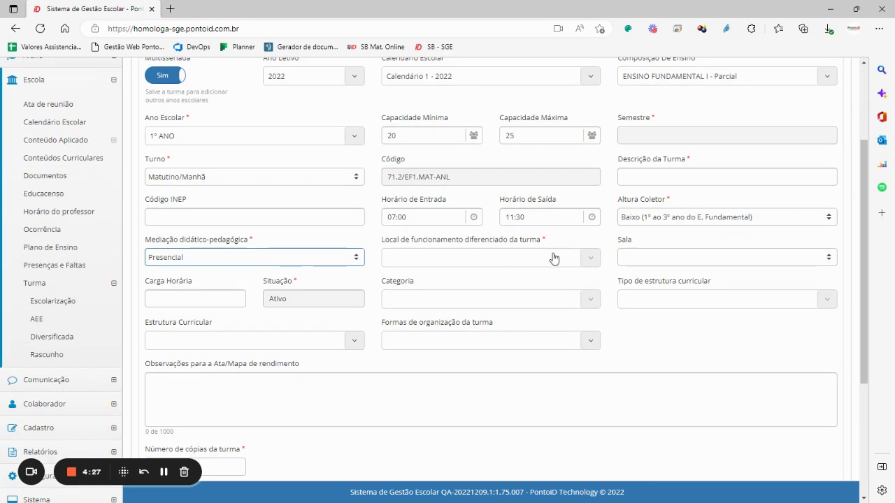
left_click(552, 258)
left_click(439, 297)
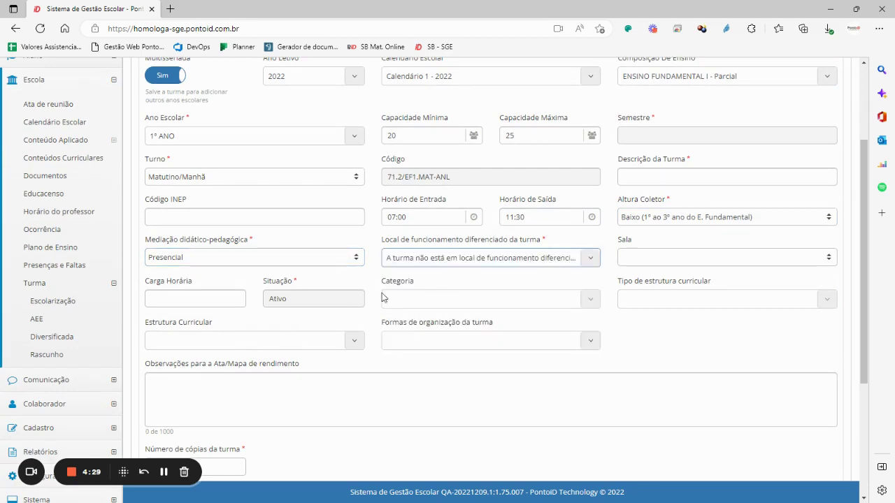
Set Formas de organização da turma to "Série/ano (séries anuais)" and try to save the class
left_click(423, 348)
left_click(415, 374)
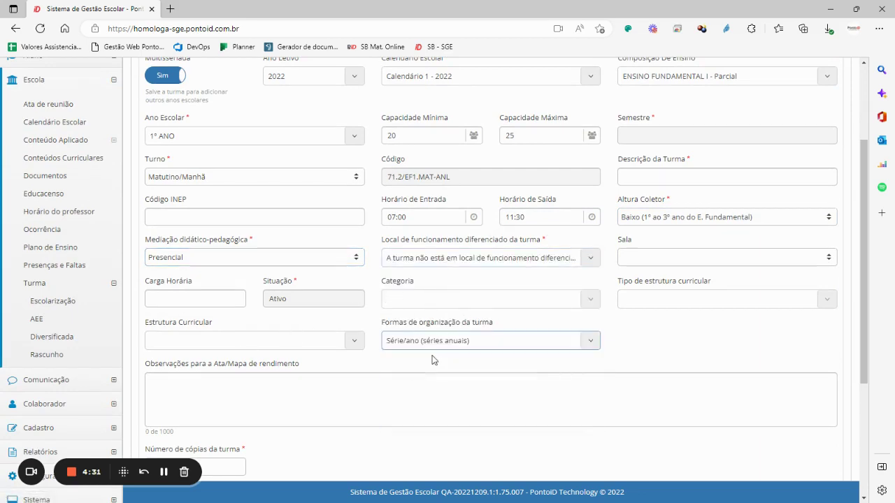
scroll(432, 360, "down", 3)
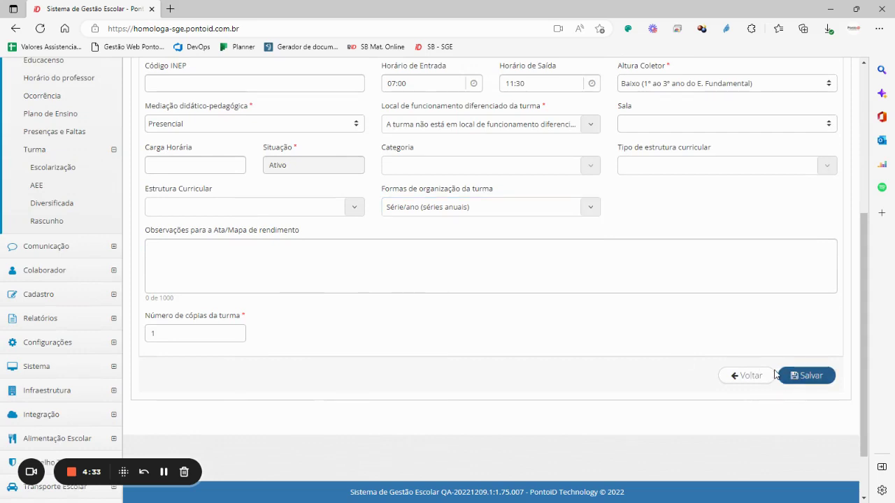
left_click(807, 375)
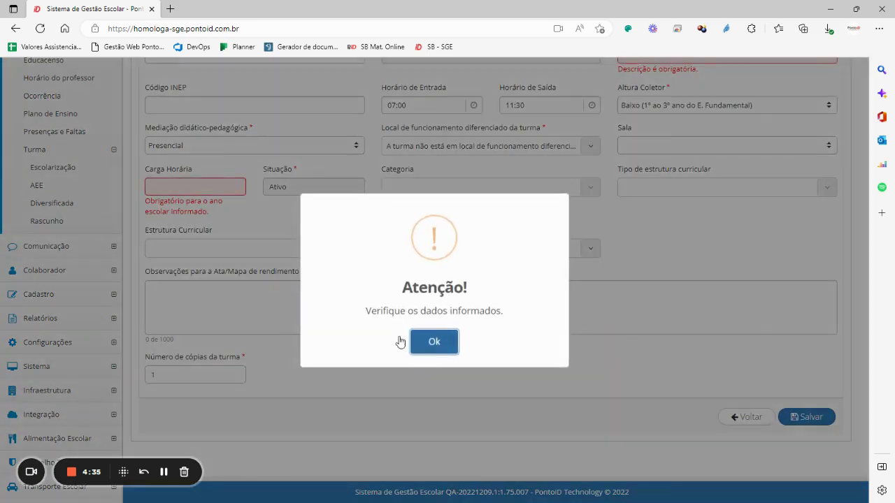
left_click(439, 350)
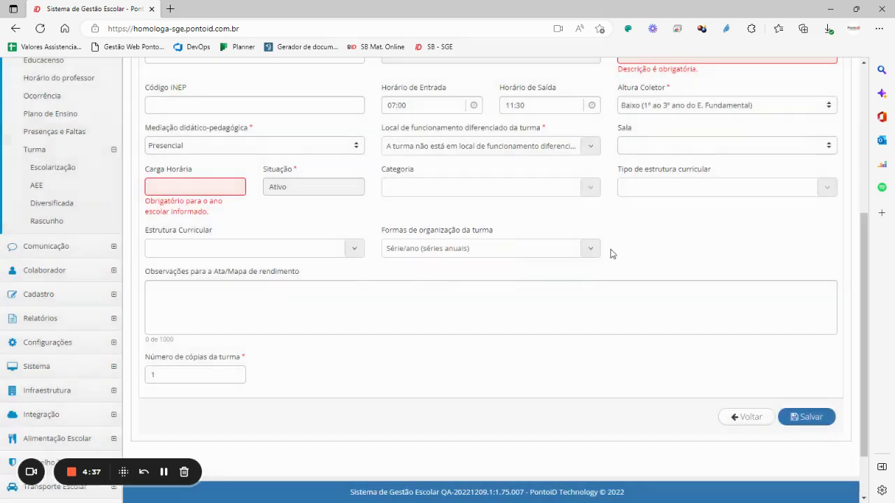
Switch Turno to Vespertino/Tarde and back to Matutino/Manhã
scroll(608, 254, "up", 3)
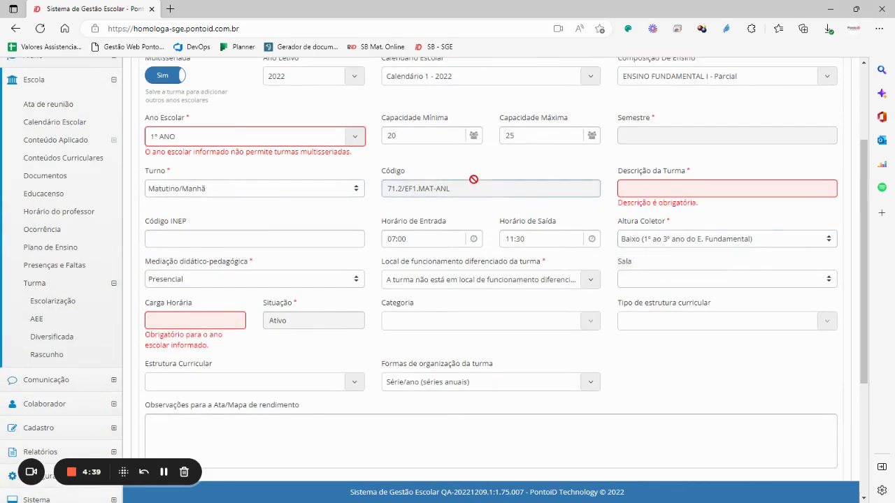
left_click(229, 191)
left_click(178, 227)
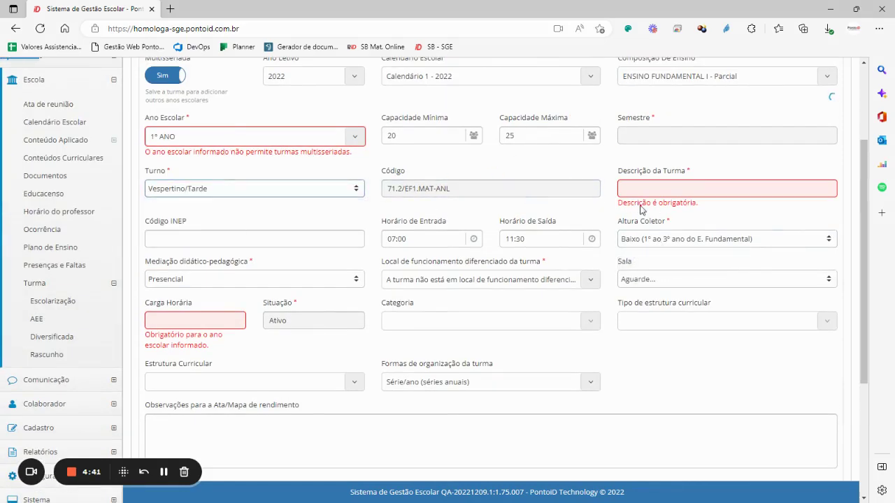
left_click(228, 179)
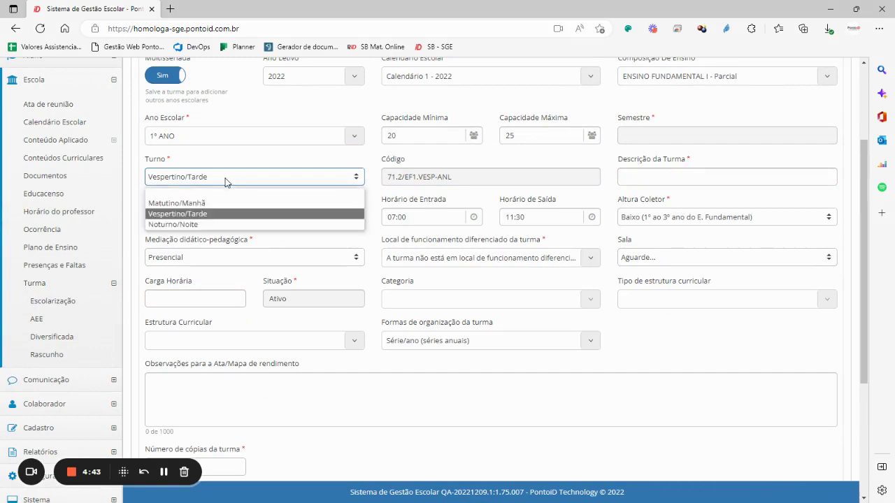
left_click(200, 205)
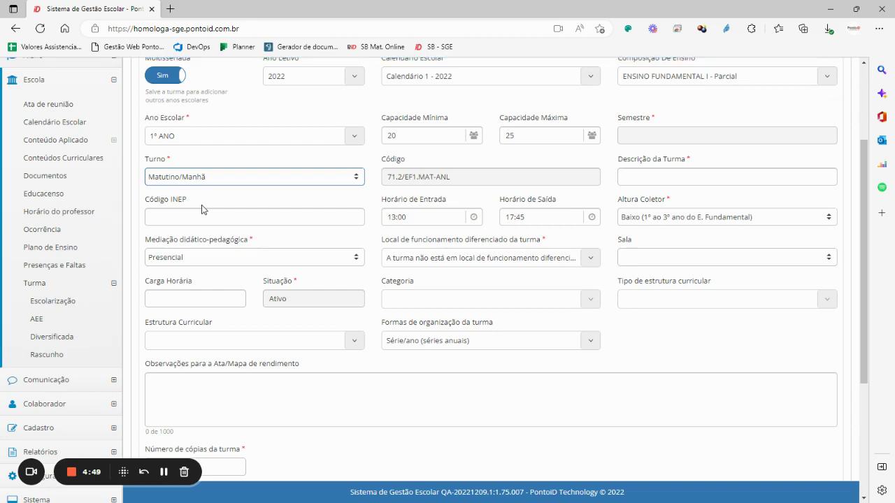
Set Carga Horária to 800 and enter "1º ANO B" as the class description
left_click(203, 340)
left_click(195, 324)
left_click(212, 299)
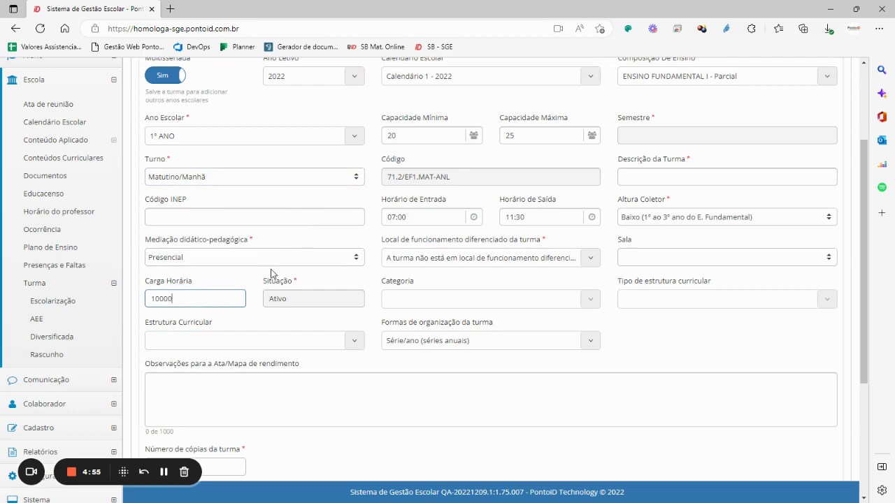
key("BackSpace")
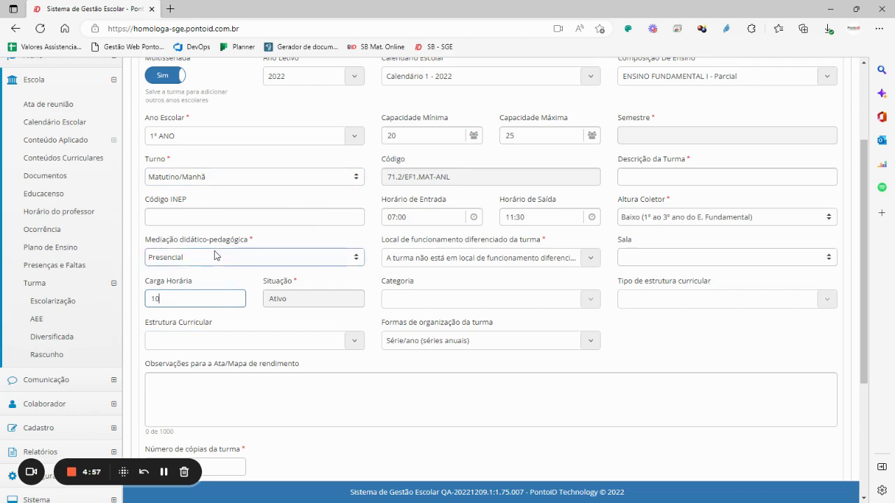
type("800")
left_click(699, 175)
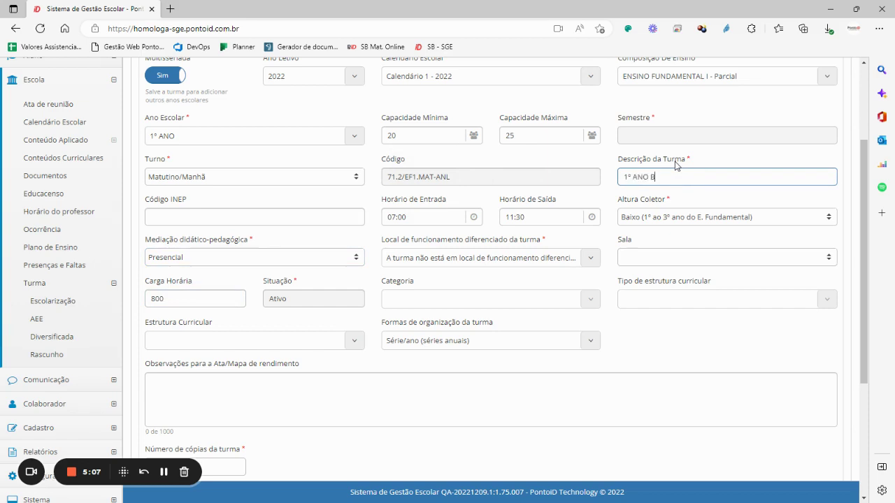
Try to save the multigrade 1º ANO class and read the validation message under Ano Escolar
scroll(643, 177, "down", 3)
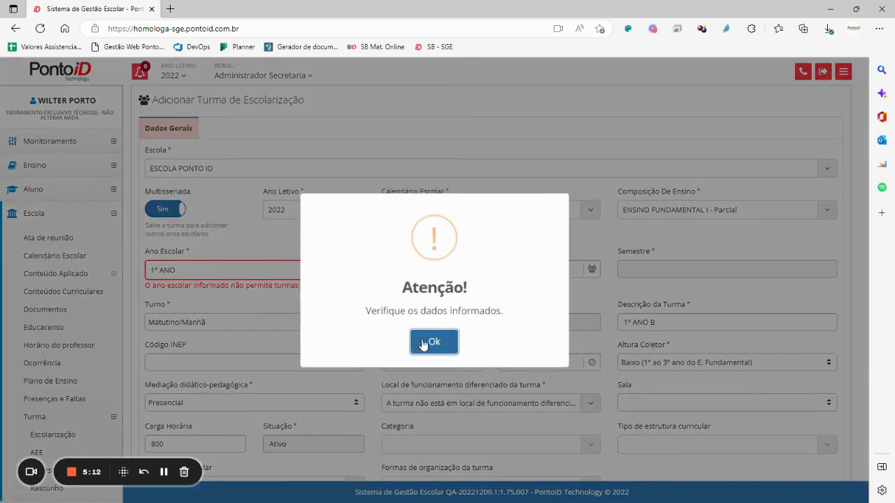
left_click(425, 342)
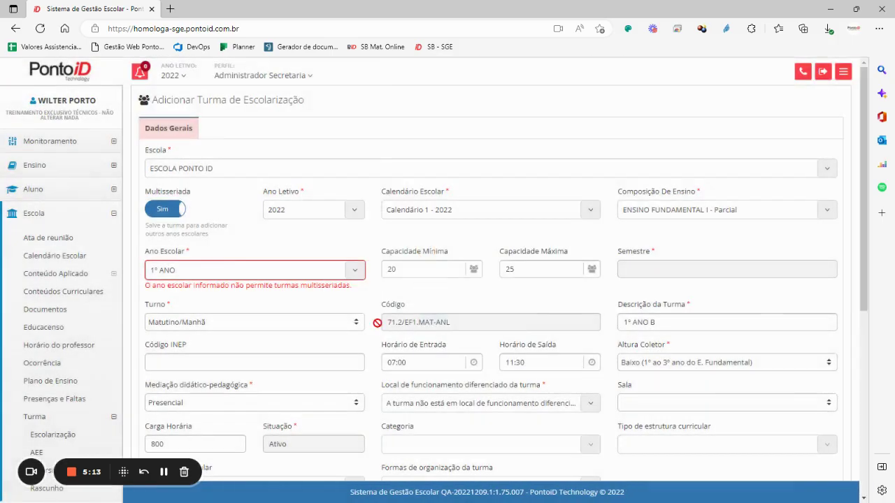
scroll(253, 244, "down", 4)
scroll(254, 244, "up", 4)
left_click_drag(149, 293, 352, 294)
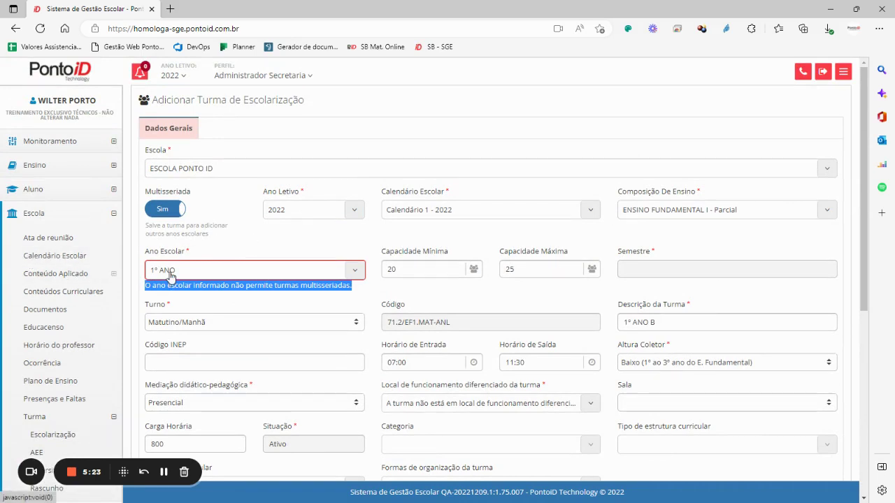
Open the Ano Escolar listing within the Ensino registrations of Cadastro
left_click(109, 213)
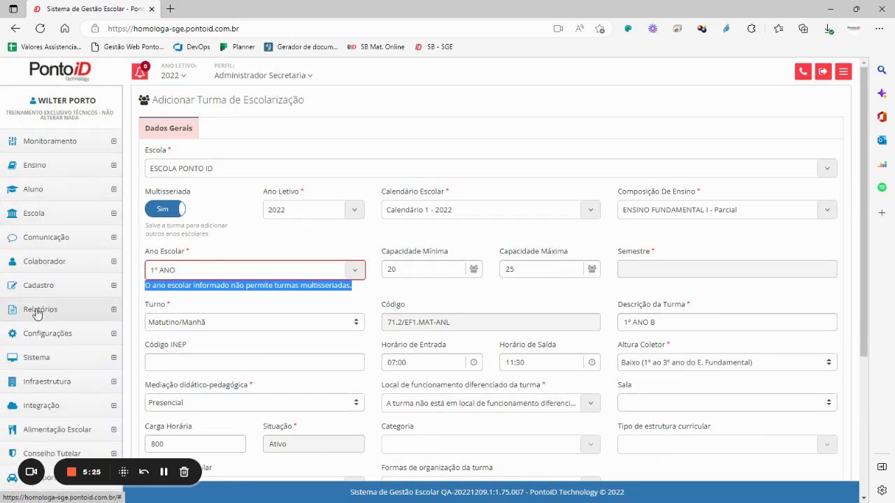
left_click(67, 287)
scroll(86, 336, "down", 2)
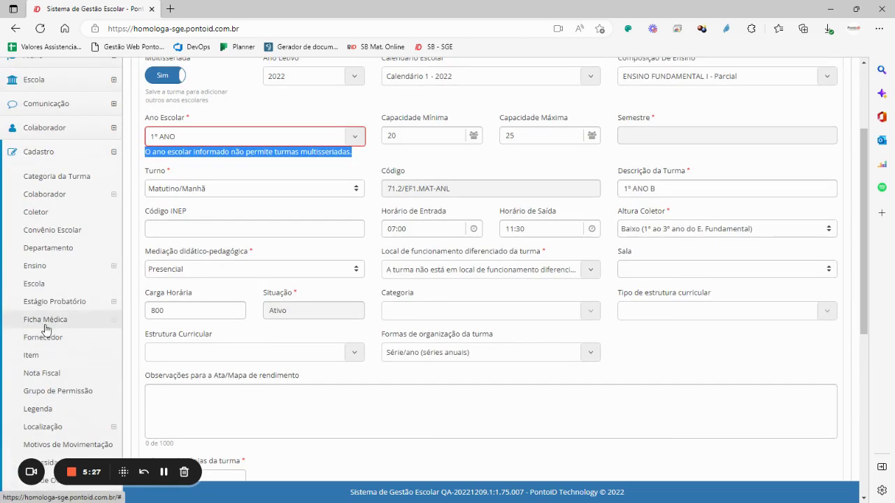
left_click(77, 266)
scroll(77, 297, "up", 2)
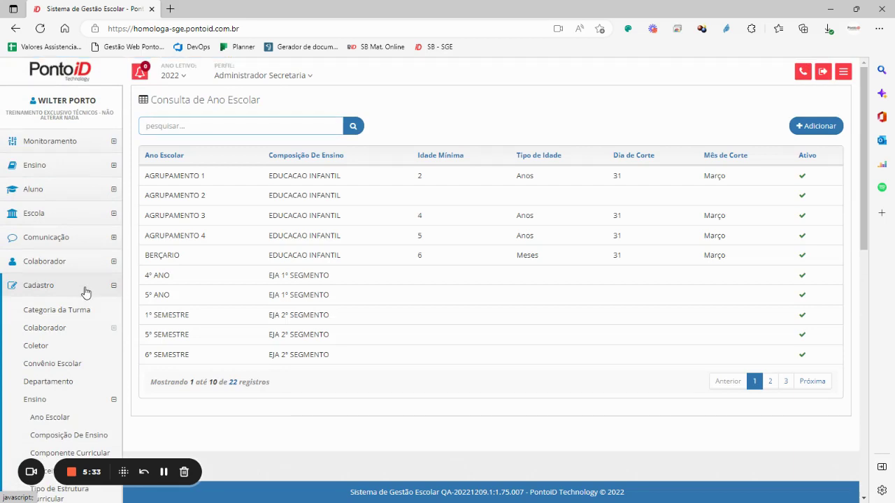
Start a new school year named "1º ANO MULTI" with class code 12 and Composição De Ensino ENSINO FUNDAMENTAL I
left_click(817, 130)
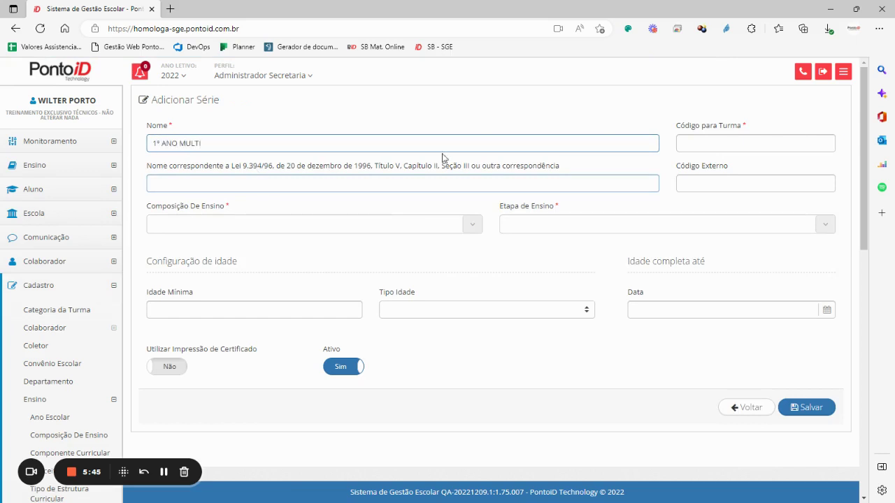
left_click(758, 145)
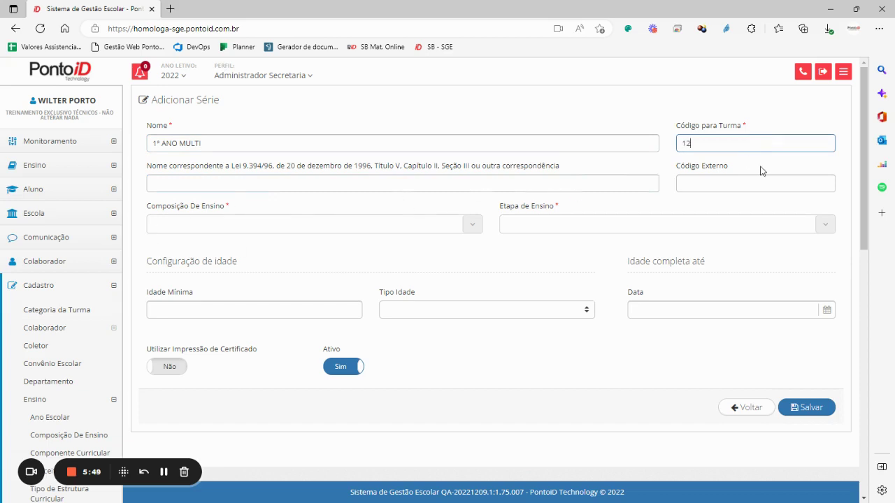
left_click(212, 223)
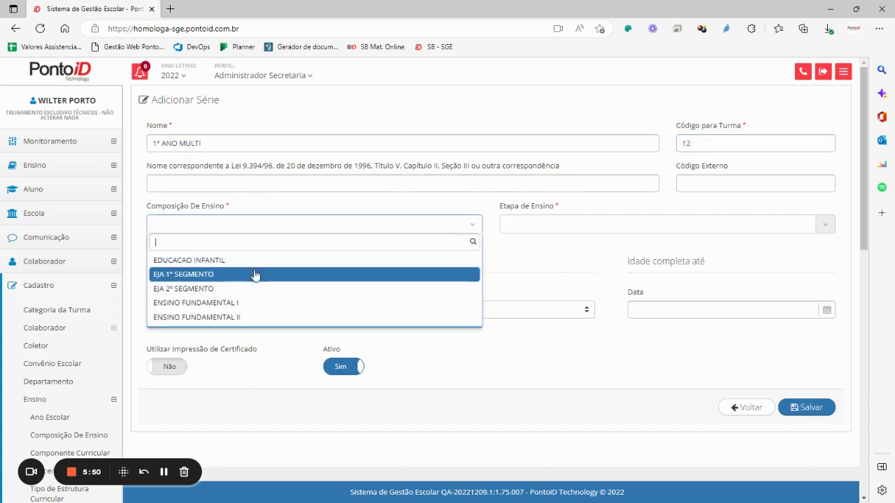
left_click(236, 317)
Set Etapa de Ensino to "Ensino fundamental de 9 anos - multi [22]" for 1º ANO MULTI and save it
left_click(594, 227)
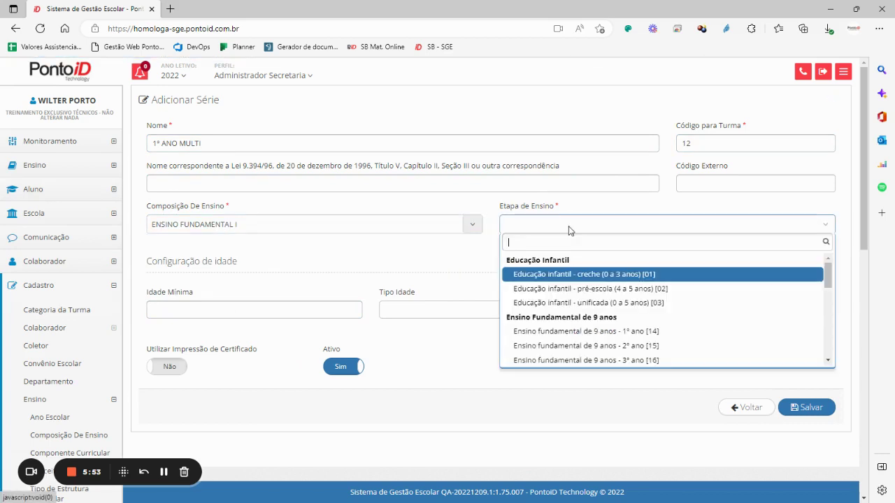
scroll(622, 278, "down", 5)
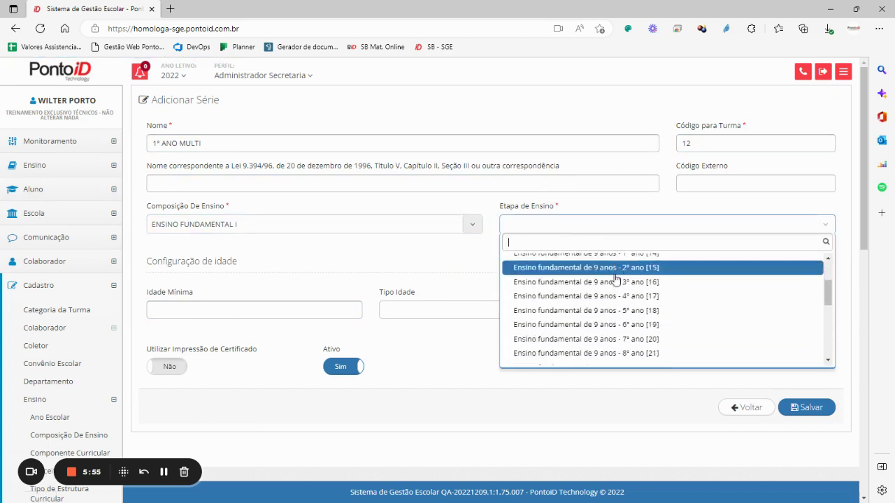
scroll(617, 277, "down", 1)
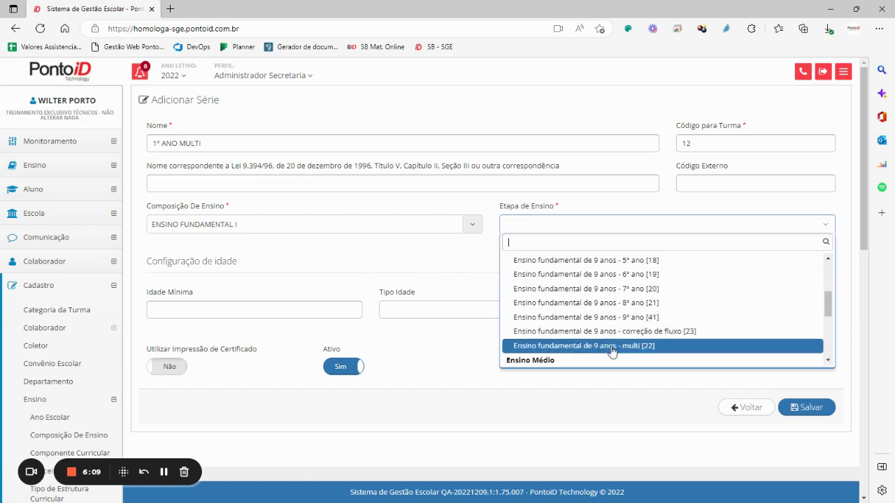
scroll(632, 318, "up", 3)
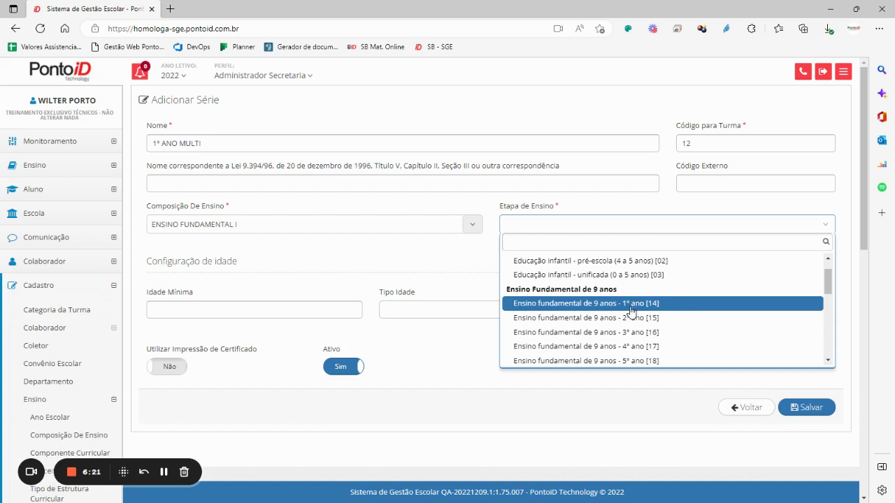
scroll(631, 310, "down", 5)
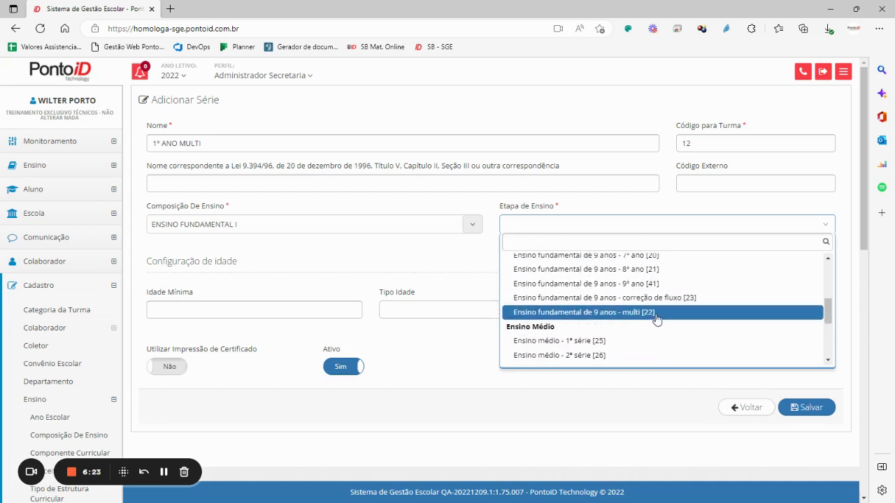
left_click(636, 312)
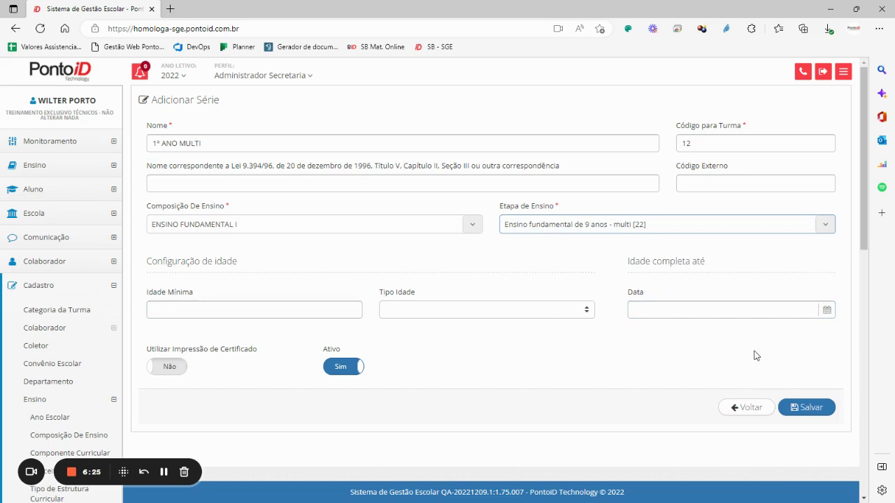
left_click(803, 405)
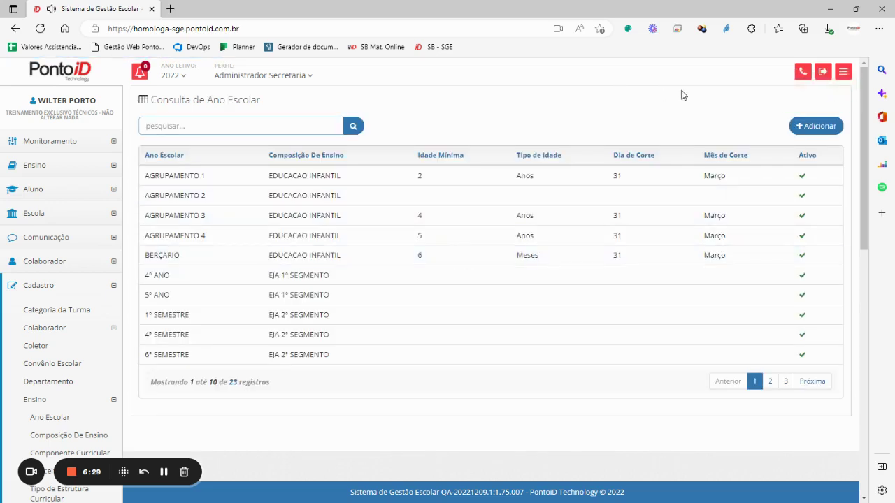
Start another school year named "2º ANO MULTI" with class code 13 and Composição De Ensino ENSINO FUNDAMENTAL I
left_click(178, 142)
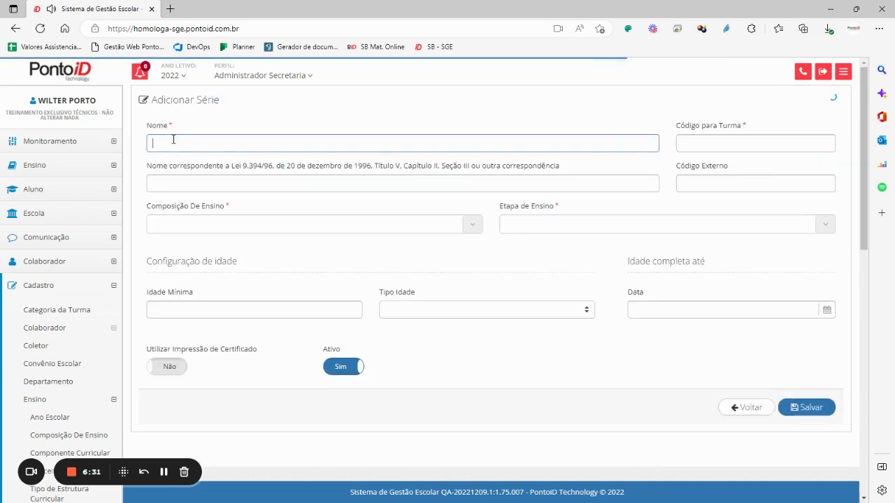
type("2º ANO MULTI")
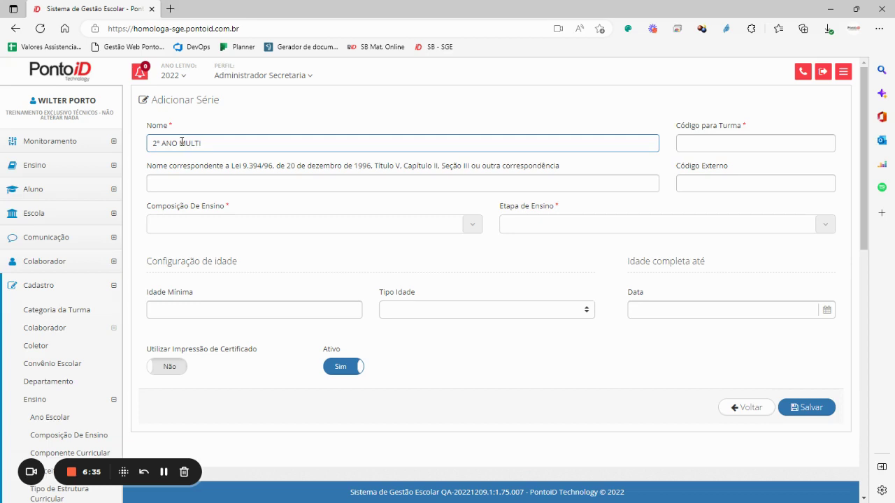
left_click(713, 143)
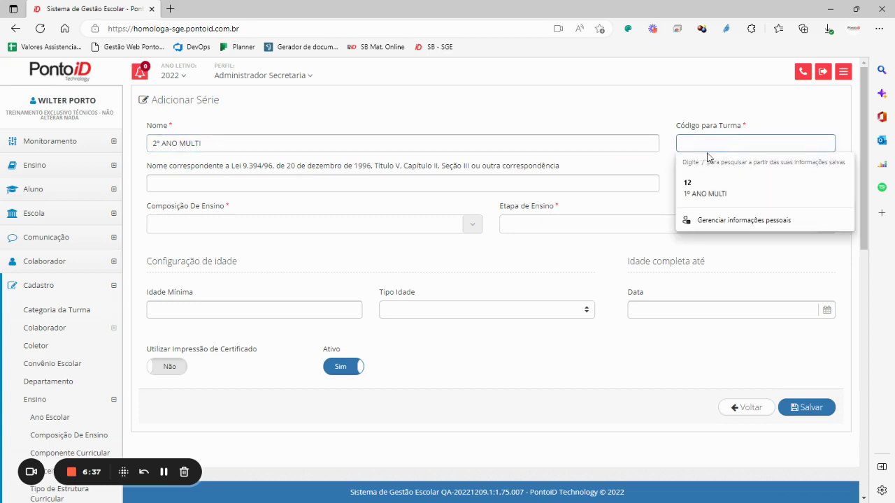
type("13")
key("Tab")
left_click(210, 224)
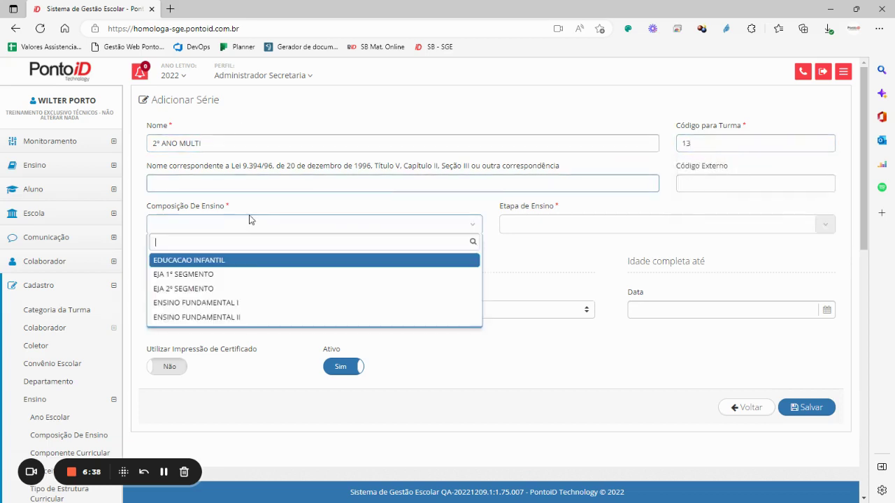
left_click(234, 303)
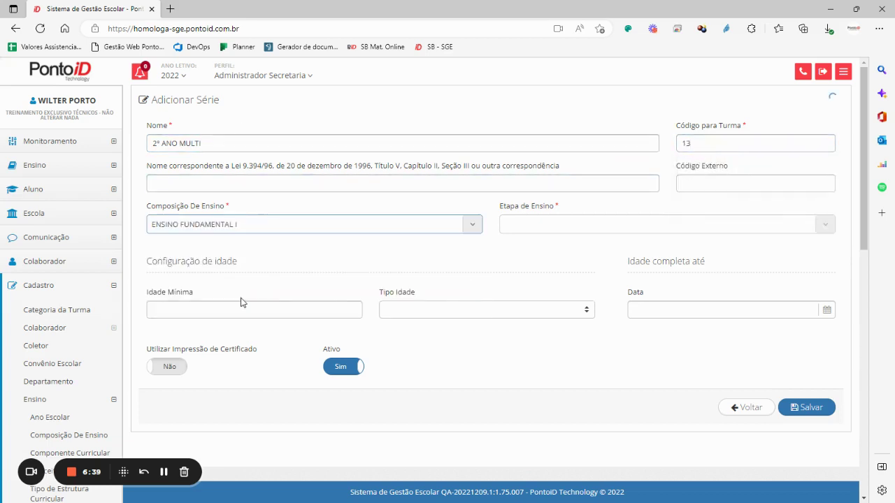
Set Etapa de Ensino to "Ensino fundamental de 9 anos - multi [22]" for 2º ANO MULTI and save it
left_click(555, 231)
scroll(557, 280, "down", 5)
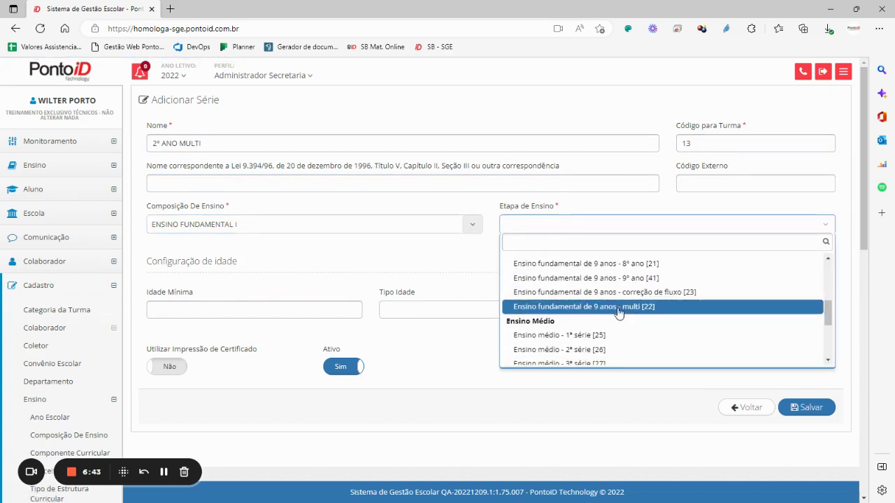
left_click(618, 307)
left_click(811, 412)
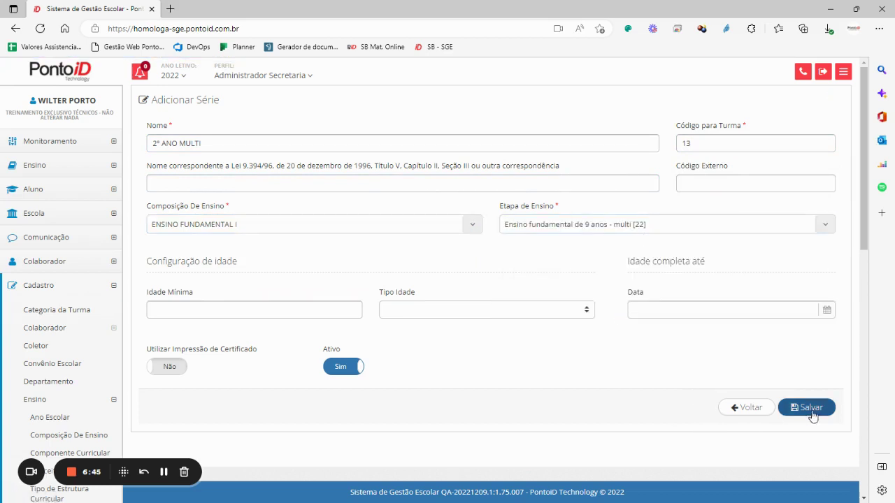
Open the configuration of the ENSINO FUNDAMENTAL I - Parcial composition within the school calendar "Calendário 1 - 2022"
left_click(78, 217)
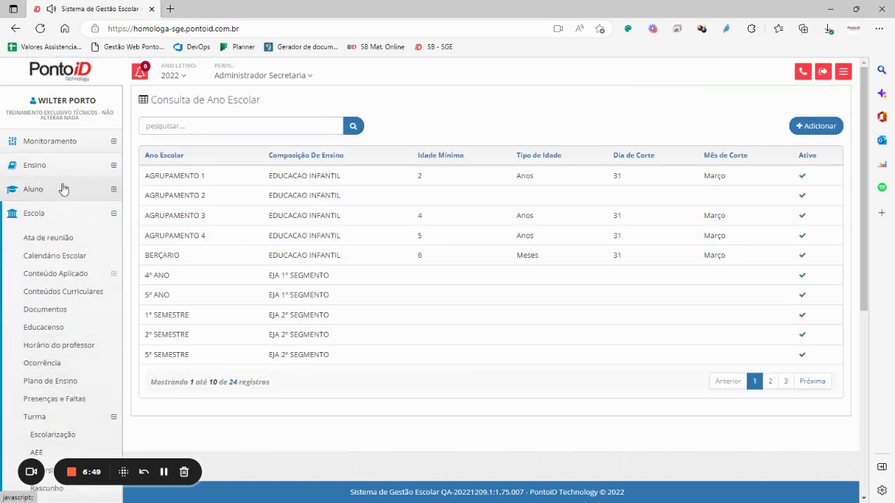
left_click(91, 167)
left_click(63, 208)
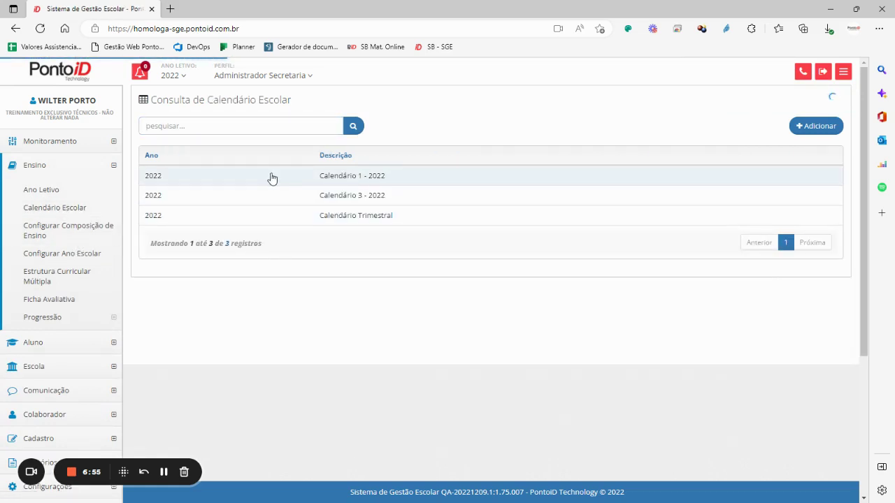
left_click(80, 215)
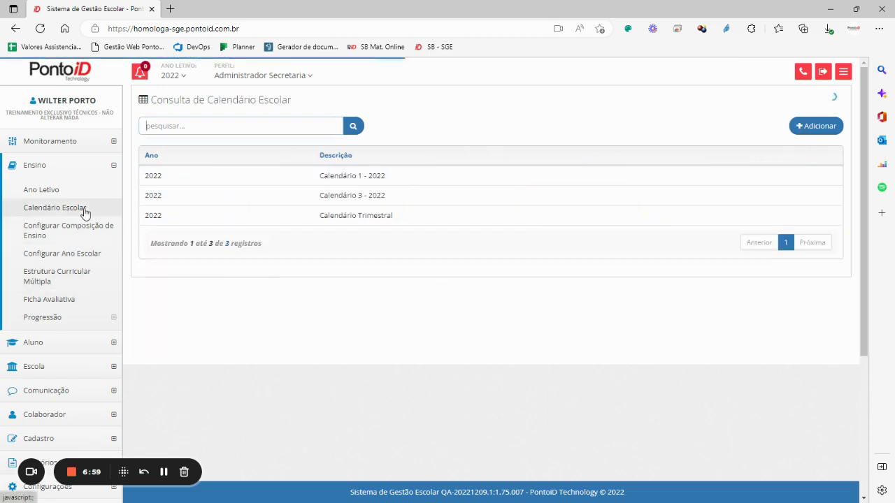
left_click(350, 179)
left_click(217, 179)
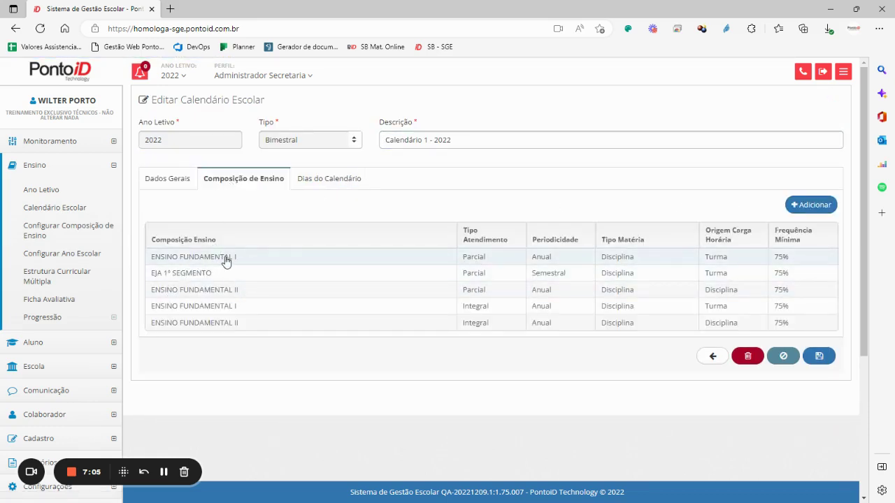
left_click(732, 258)
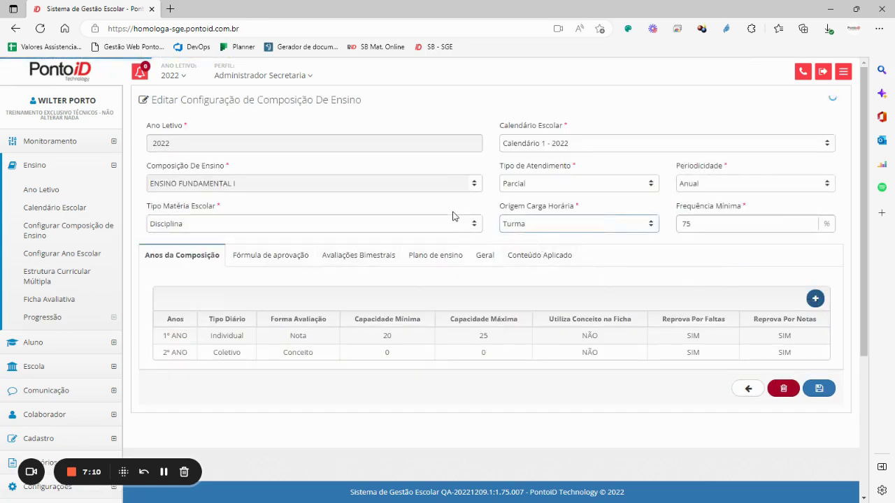
Add a year configuration for 1º ANO MULTI with Tipo do Diário Coletivo, Forma de Avaliação Nota and destination "2º ANO MULTI - ENSINO FUNDAMENTAL I"
left_click(572, 225)
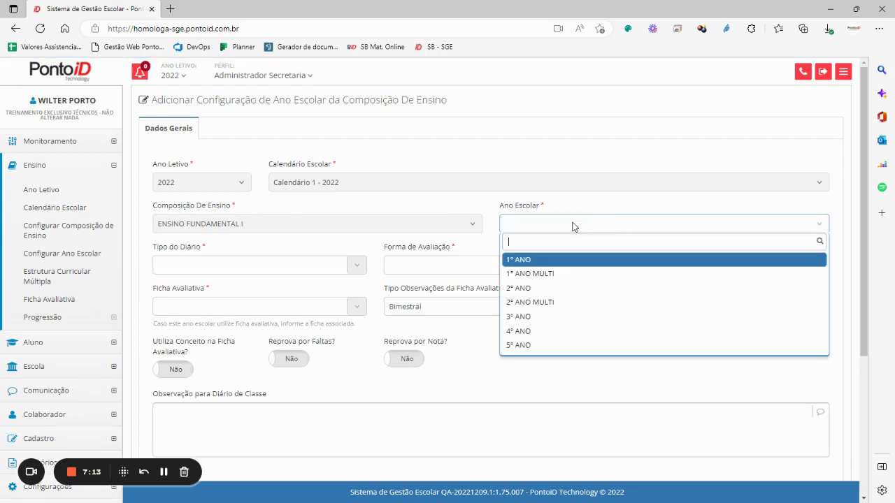
left_click(546, 274)
left_click(154, 266)
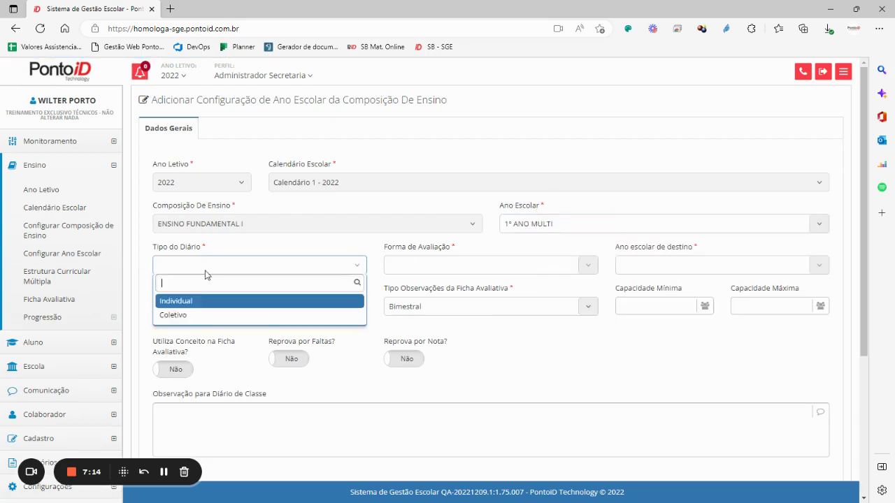
left_click(183, 316)
left_click(455, 269)
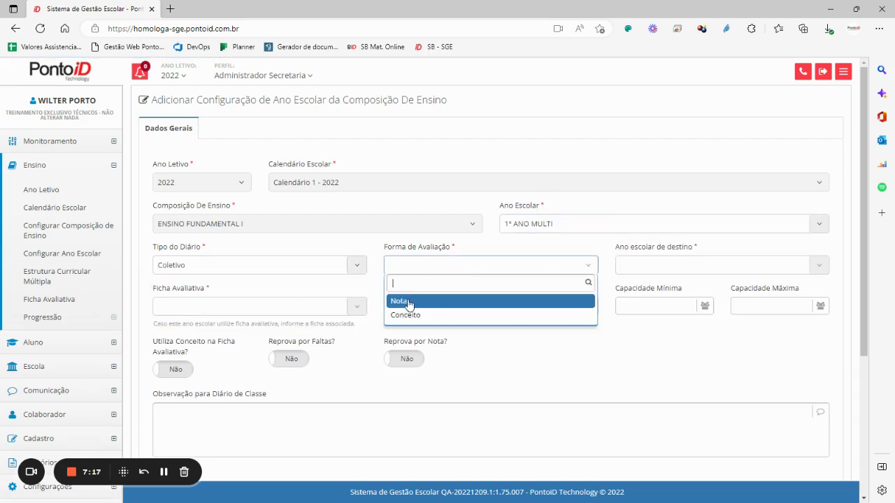
left_click(410, 304)
left_click(651, 267)
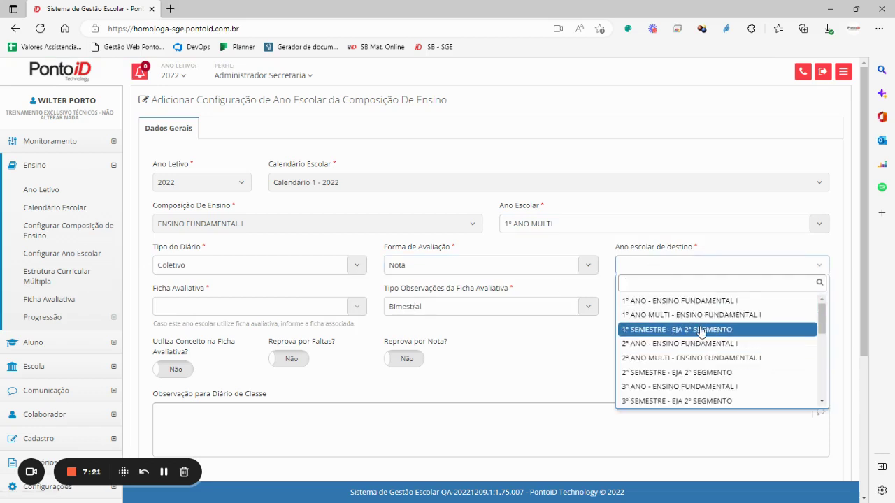
left_click(680, 358)
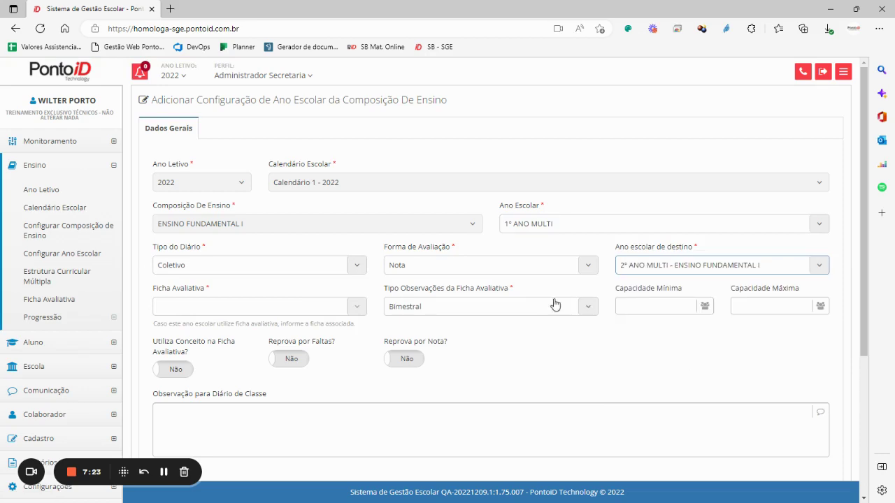
Leave Ficha Avaliativa empty and save the 1º ANO MULTI year configuration
left_click(168, 306)
left_click(473, 326)
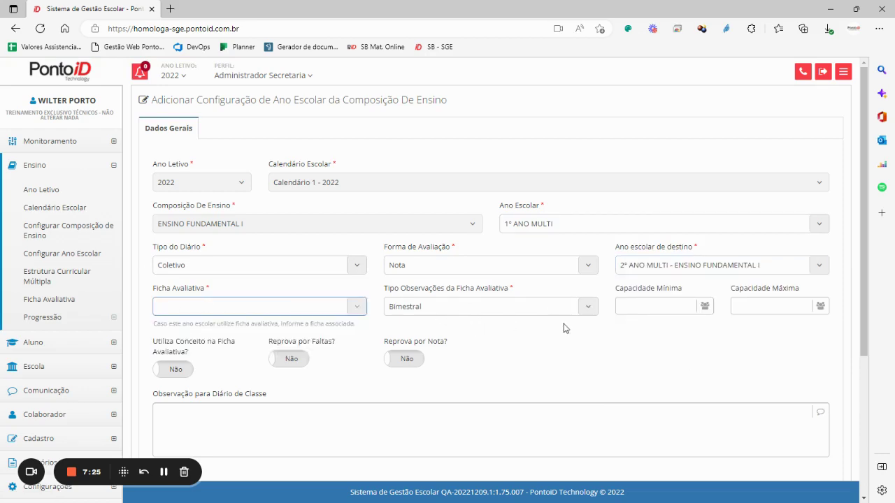
scroll(564, 328, "down", 3)
left_click(795, 371)
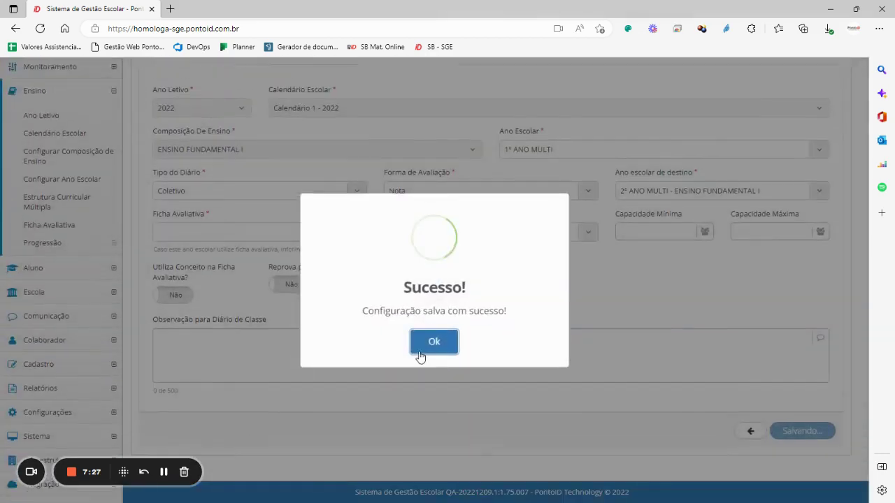
Add a year configuration for 2º ANO MULTI with Tipo do Diário Coletivo and Forma de Avaliação Nota
left_click(435, 344)
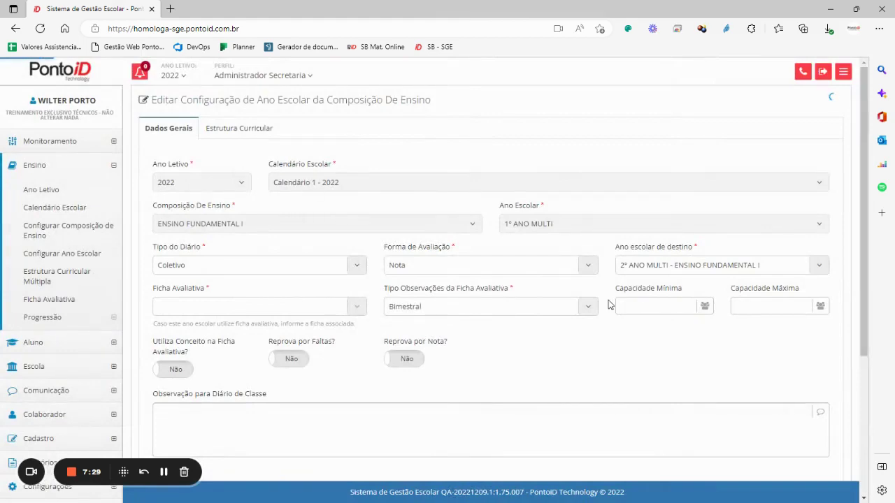
scroll(695, 248, "down", 2)
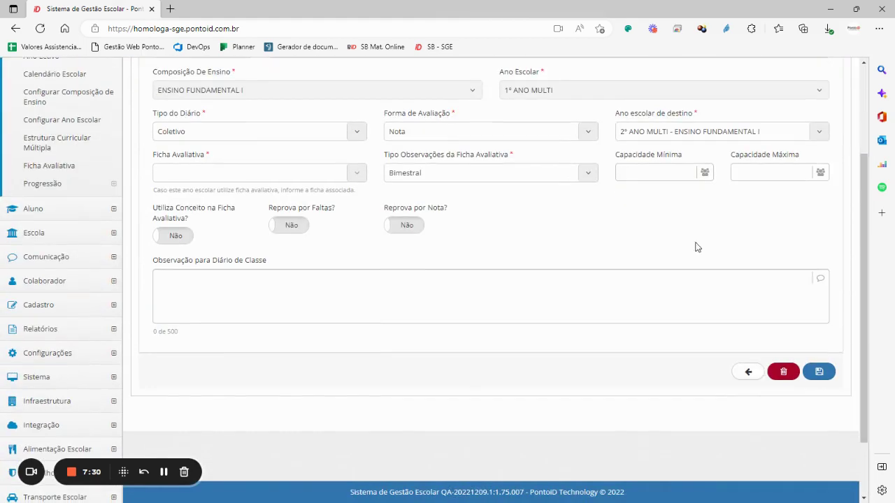
left_click(736, 373)
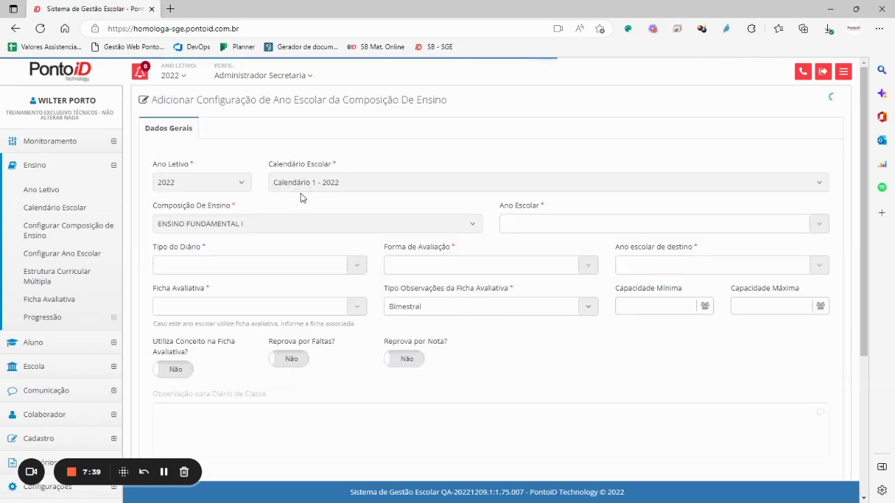
left_click(564, 229)
left_click(550, 302)
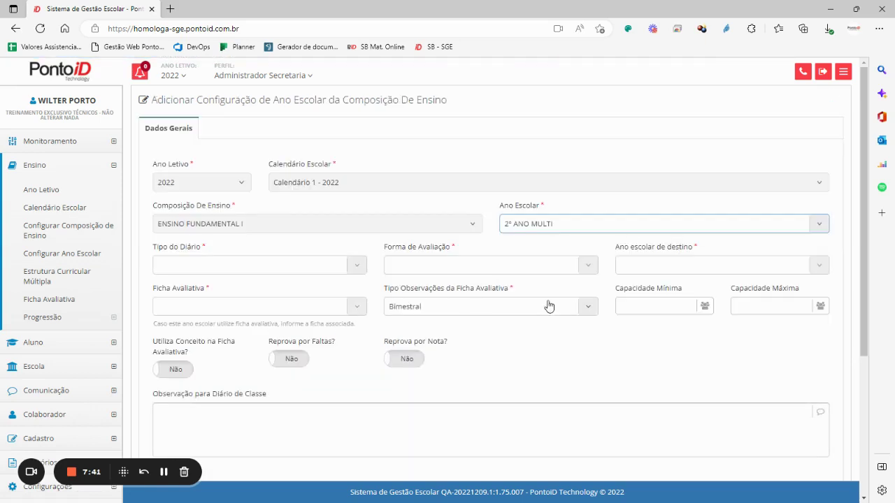
left_click(260, 265)
left_click(173, 314)
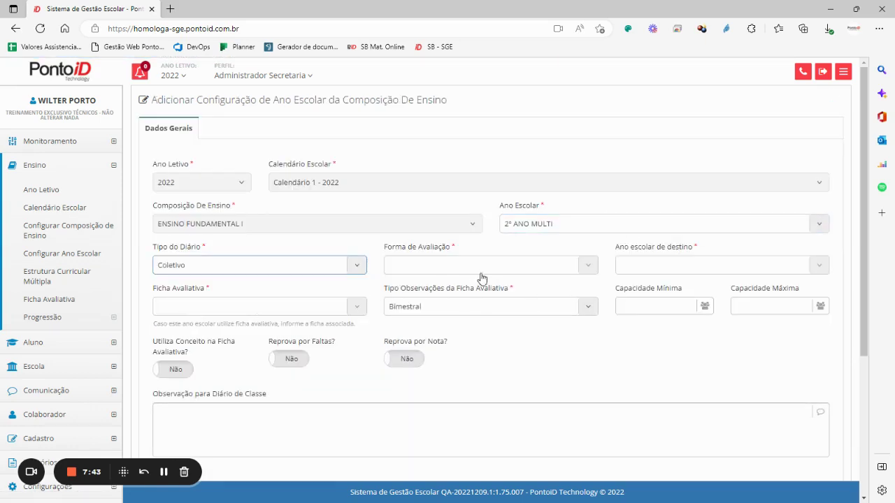
left_click(506, 272)
left_click(428, 301)
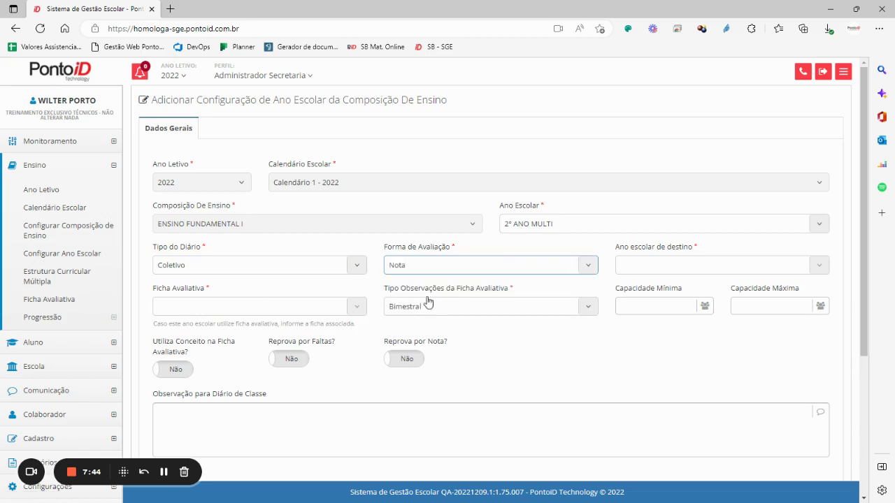
Set Ano escolar de destino to "3º ANO - ENSINO FUNDAMENTAL I" and save the 2º ANO MULTI year configuration
left_click(666, 266)
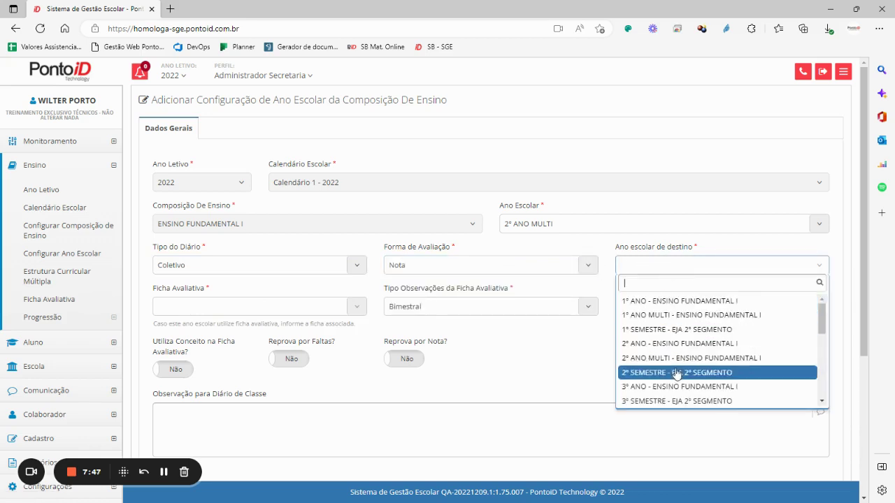
left_click(701, 389)
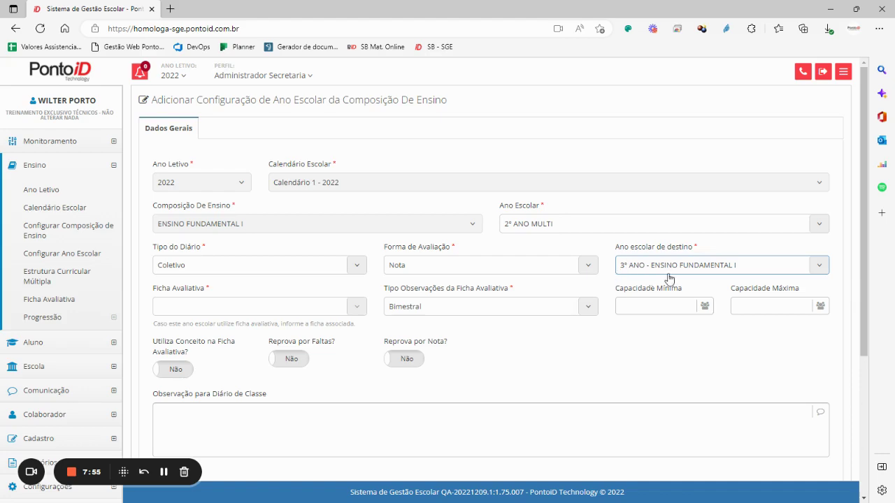
scroll(669, 278, "down", 2)
left_click(804, 372)
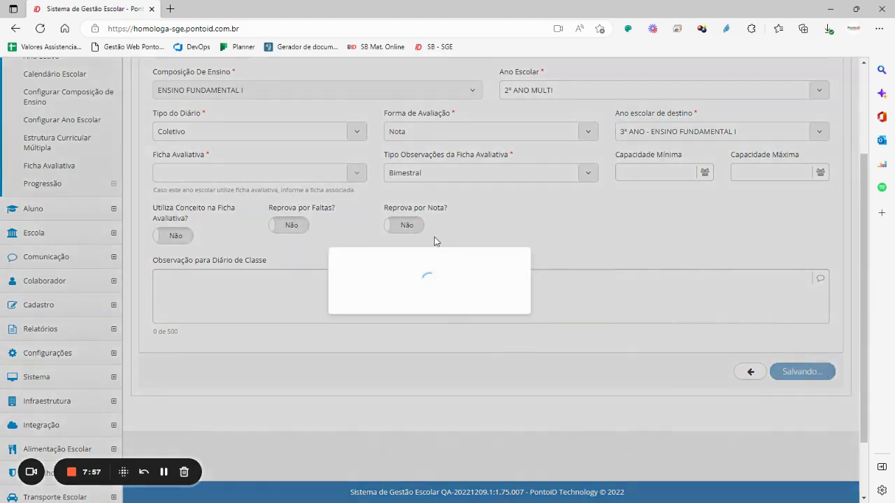
left_click(435, 343)
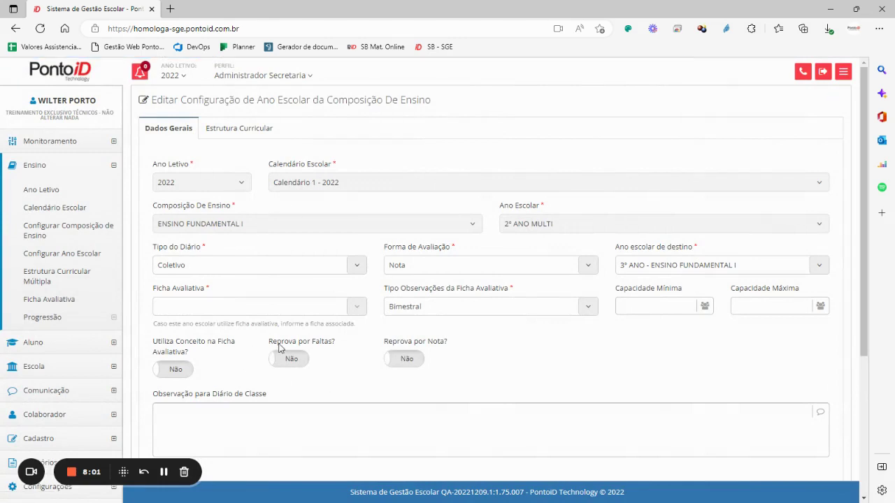
Set Tipo Observações da Ficha Avaliativa to Não Utiliza in the 2º ANO MULTI year configuration
left_click_drag(272, 342, 449, 347)
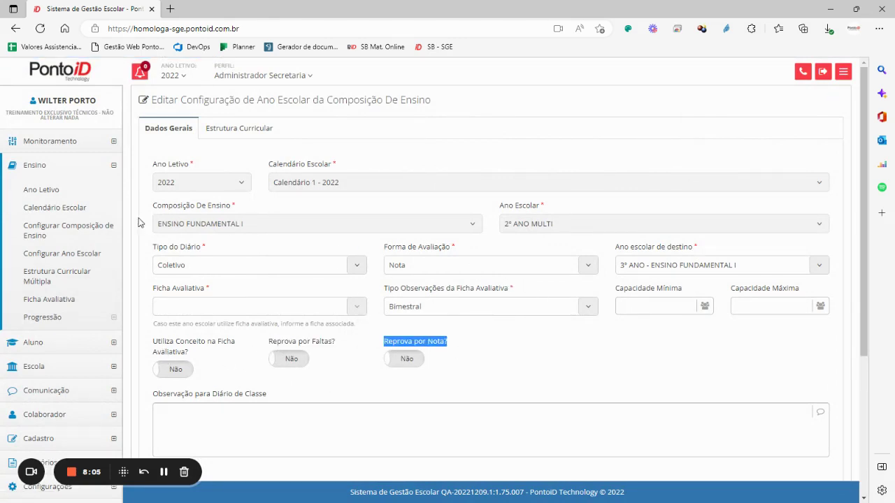
left_click(423, 307)
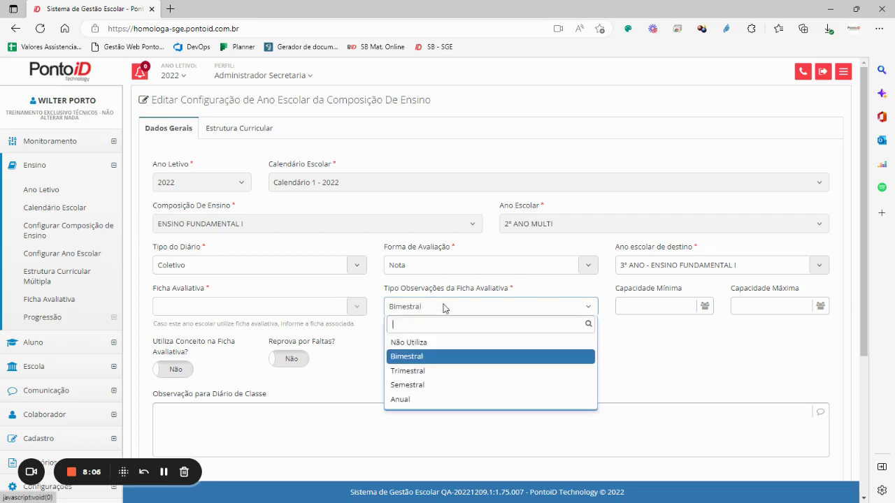
left_click(419, 342)
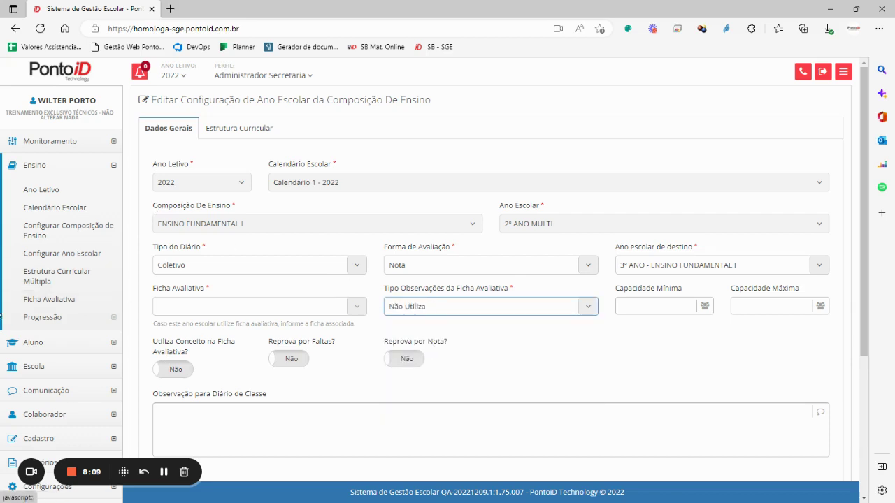
Open the list of Escolarização classes and start adding a new class for ESCOLA PONTO ID
left_click(85, 368)
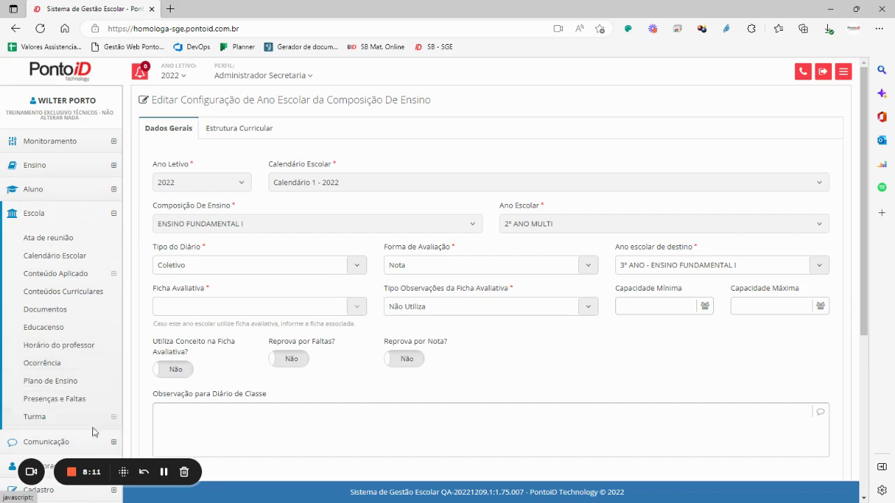
left_click(70, 418)
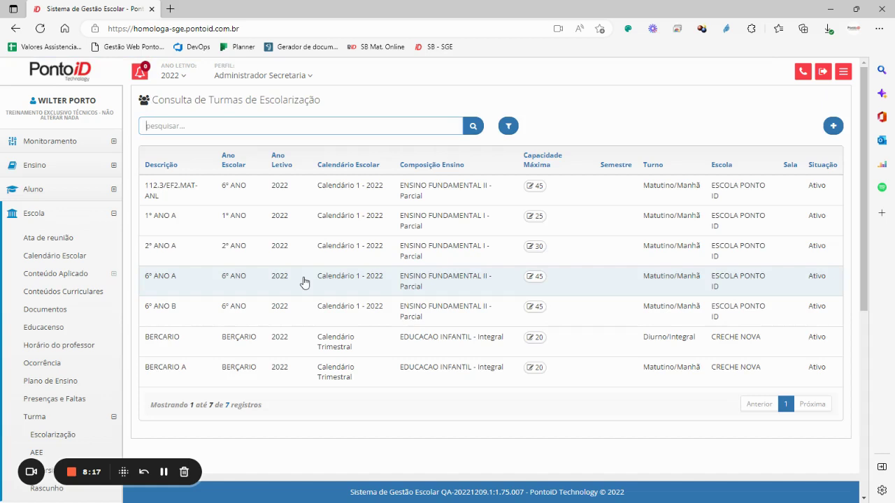
left_click(80, 169)
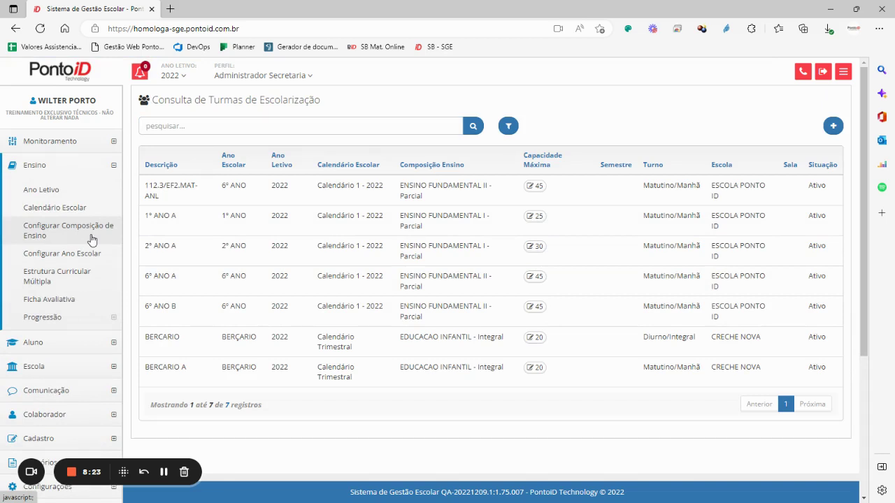
left_click(827, 130)
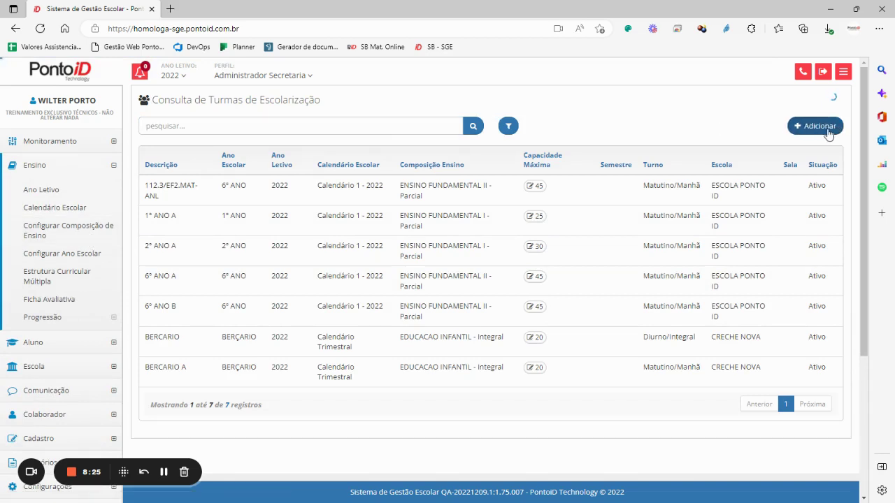
left_click(210, 170)
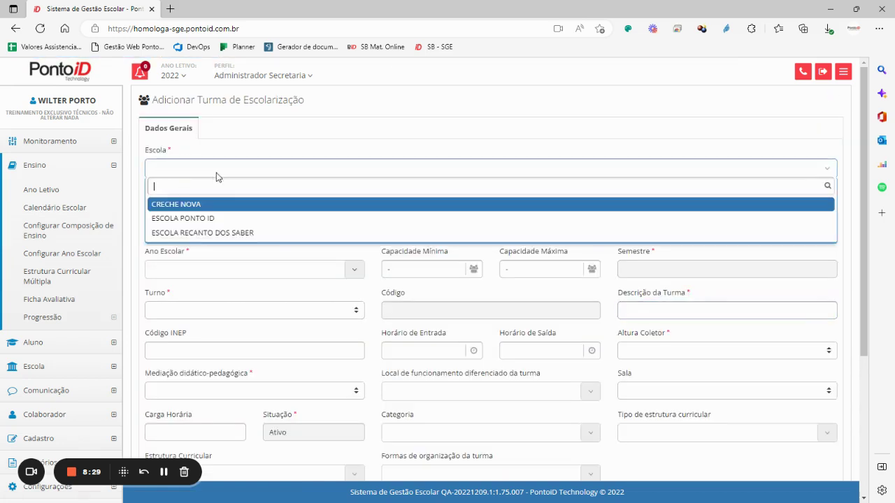
left_click(203, 218)
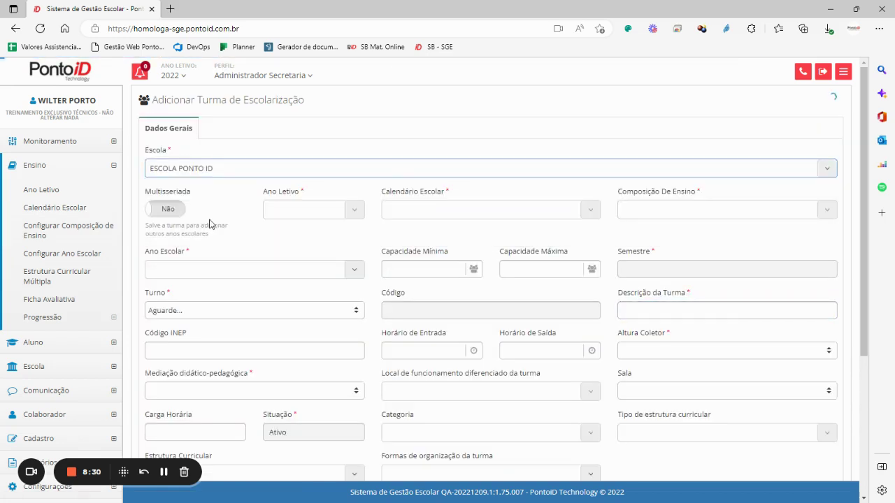
Mark the class as Multisseriada with Ano Letivo 2022, calendar "Calendário 1 - 2022" and composition "ENSINO FUNDAMENTAL I - Parcial"
left_click(165, 208)
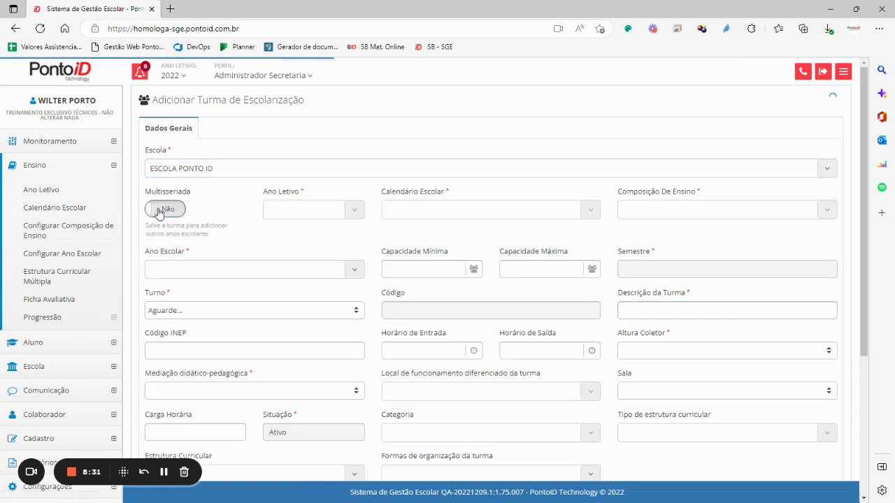
left_click(309, 215)
left_click(279, 246)
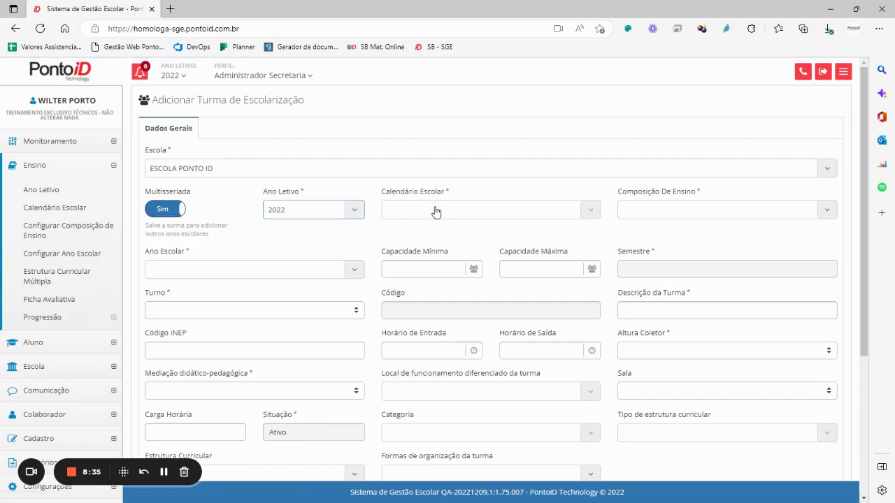
left_click(436, 211)
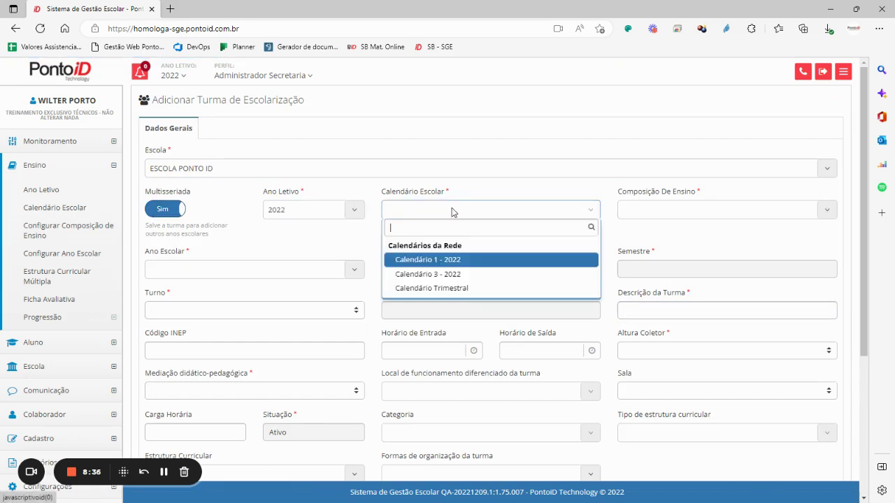
left_click(455, 260)
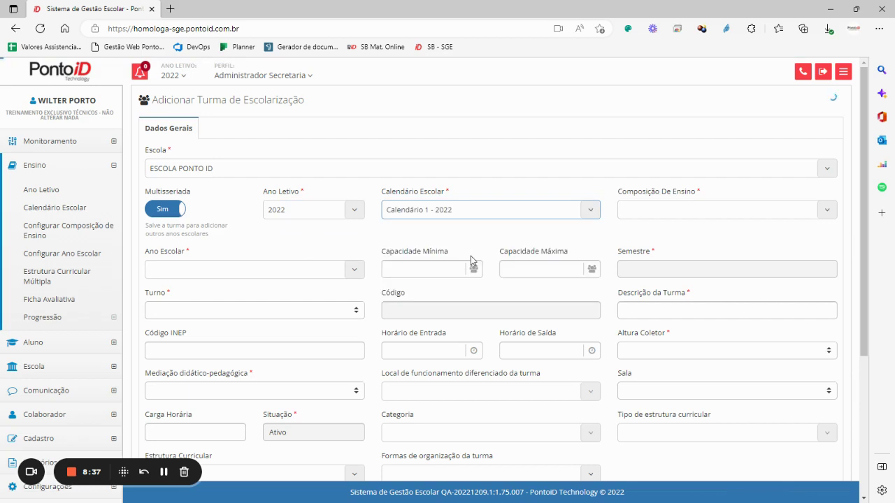
left_click(683, 217)
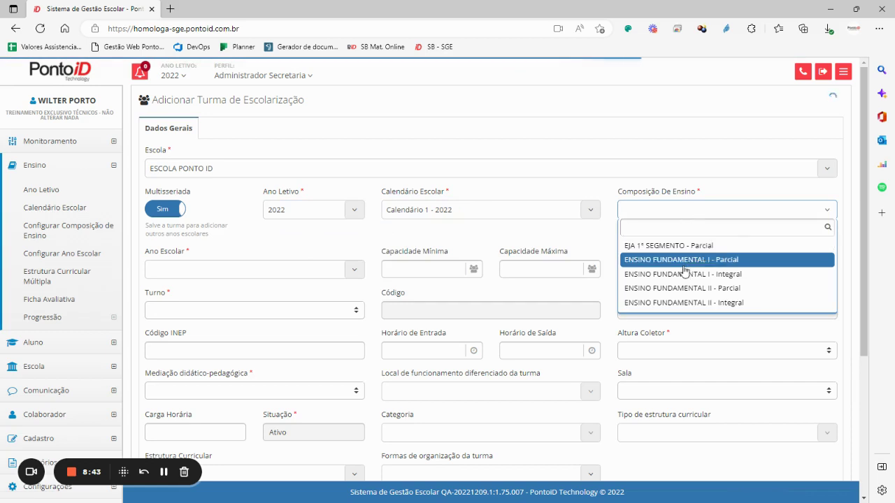
left_click(684, 209)
left_click(685, 209)
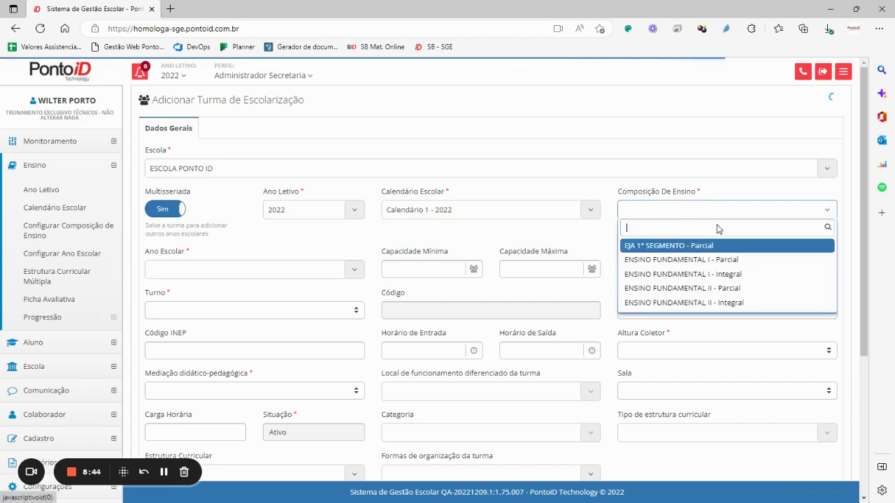
left_click(724, 260)
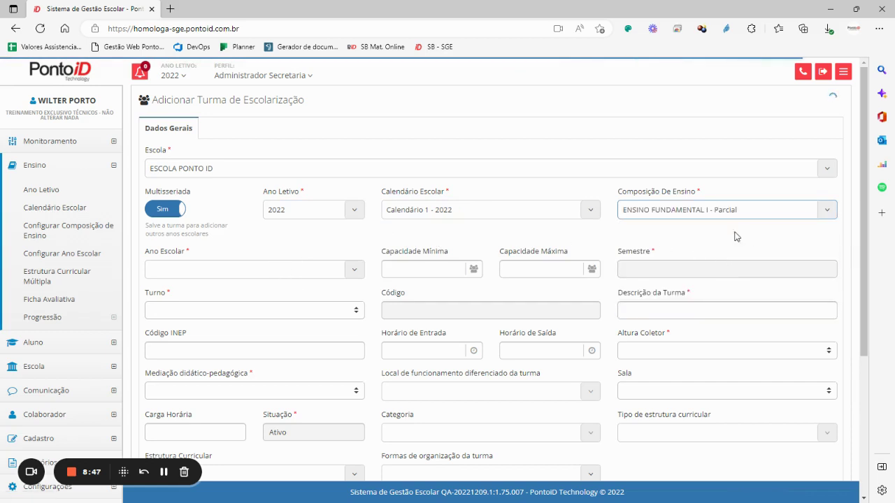
Check the class's Ano Escolar options and compare them with those offered under "ENSINO FUNDAMENTAL I - Integral"
left_click(266, 278)
left_click(252, 280)
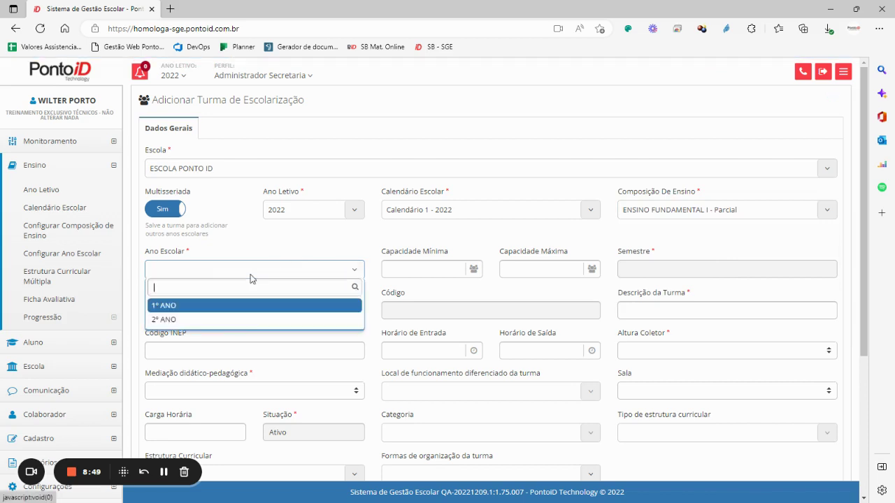
left_click(233, 270)
left_click(249, 275)
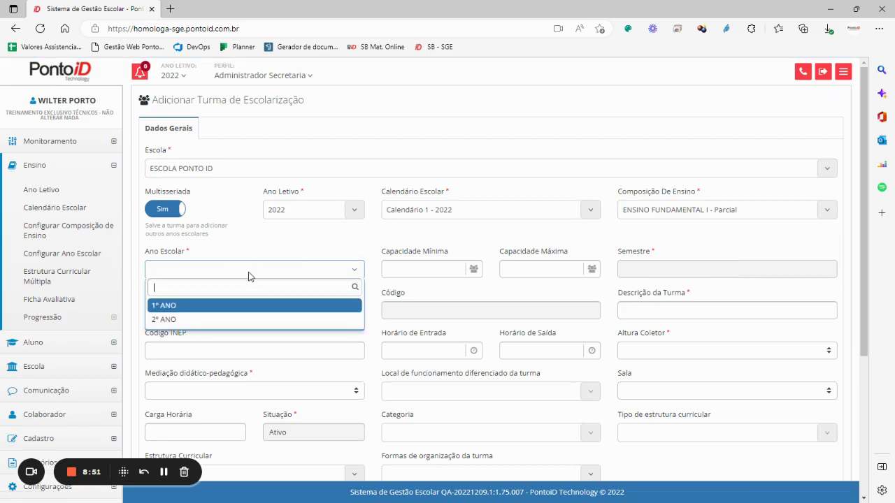
left_click(687, 216)
left_click(687, 215)
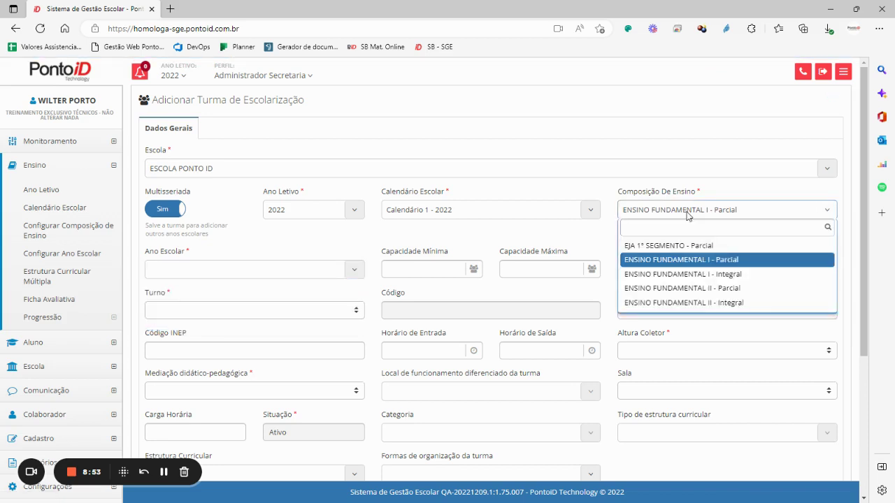
left_click(727, 278)
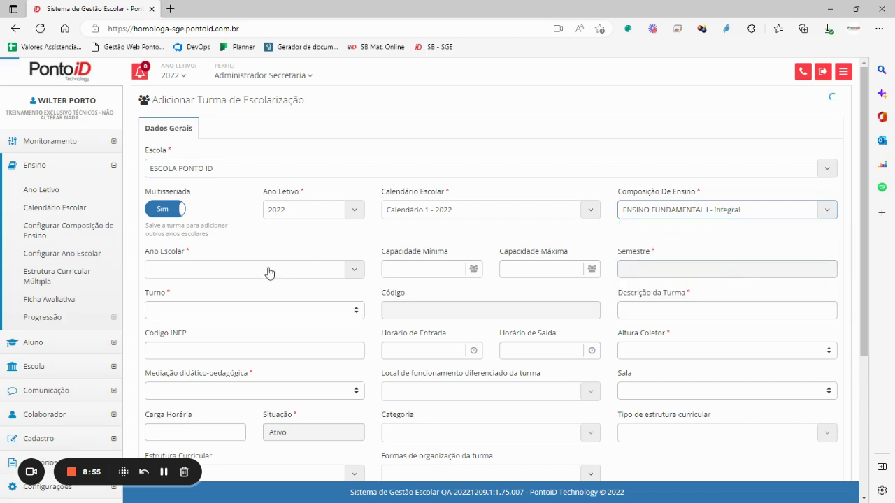
left_click(272, 273)
left_click(272, 274)
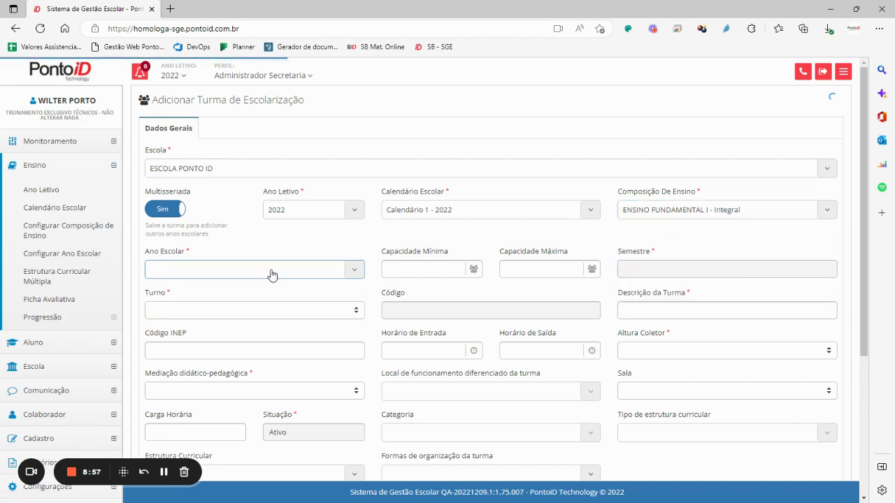
left_click(272, 274)
left_click(272, 274)
left_click(272, 273)
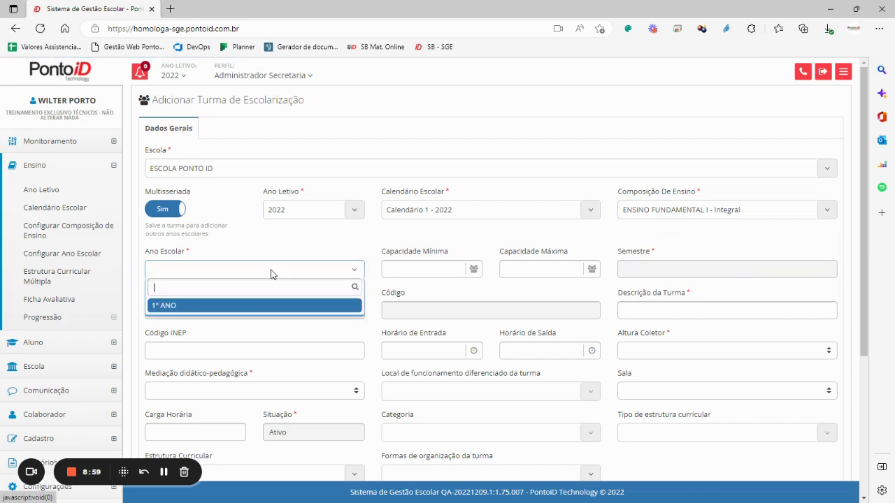
Set Composição De Ensino back to "ENSINO FUNDAMENTAL I - Parcial" and recheck the Ano Escolar options
left_click(662, 213)
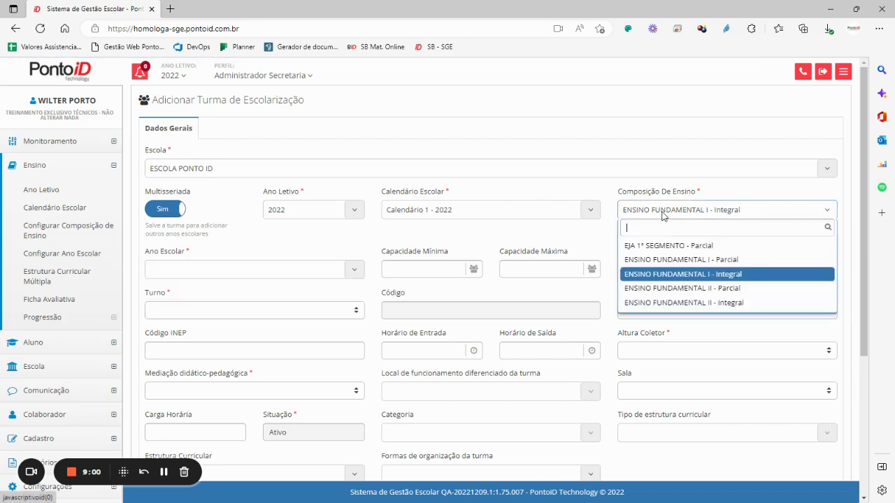
left_click(694, 257)
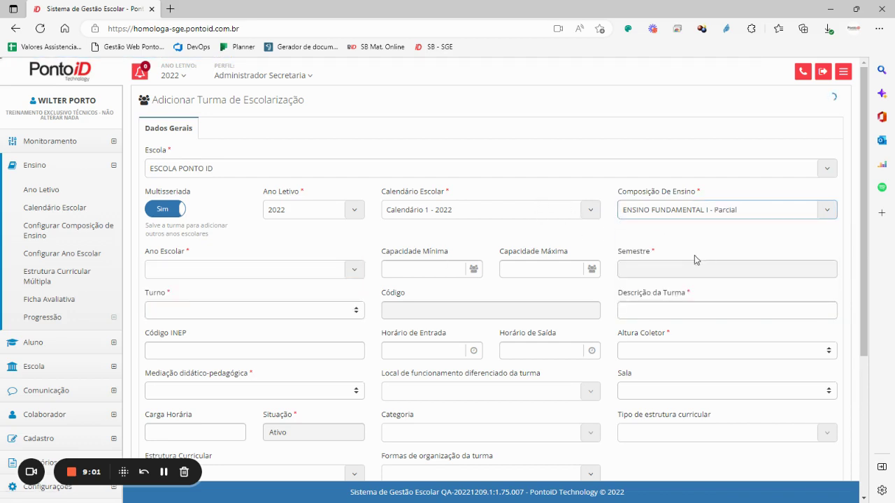
left_click(302, 278)
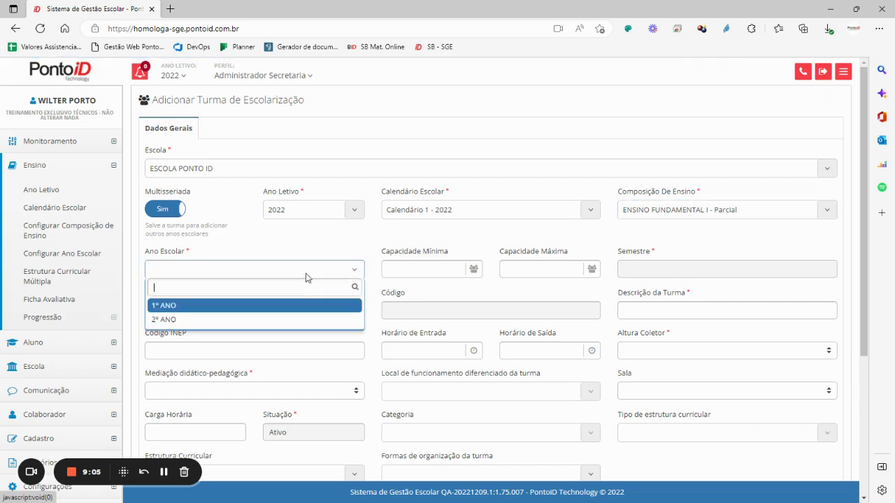
Leave the new class form and open the Anos Escolares of ESCOLA PONTO ID in the school registry
left_click(363, 242)
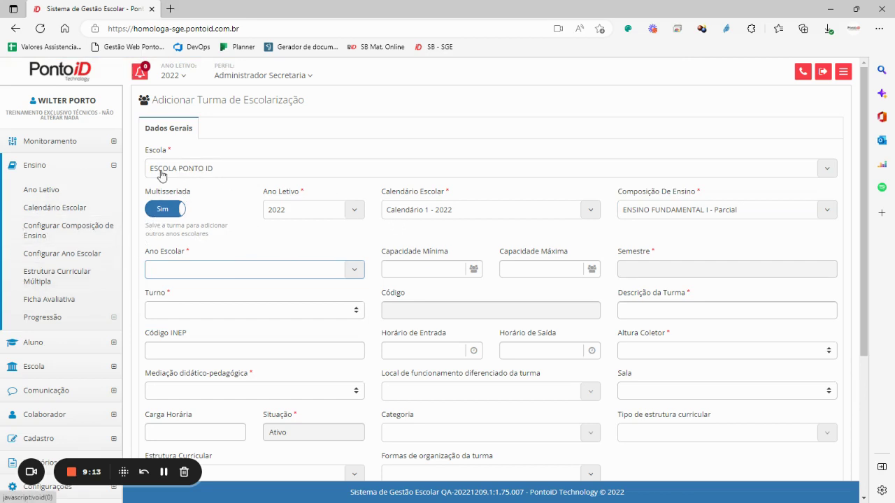
left_click(31, 166)
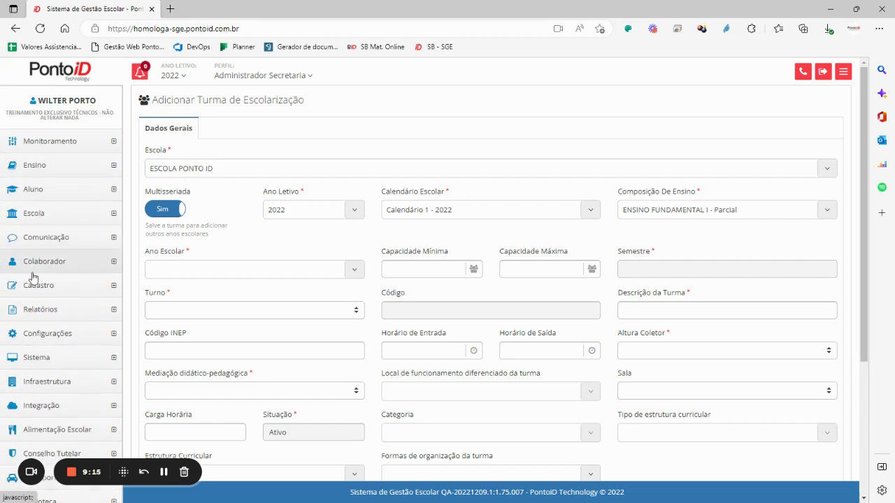
left_click(60, 291)
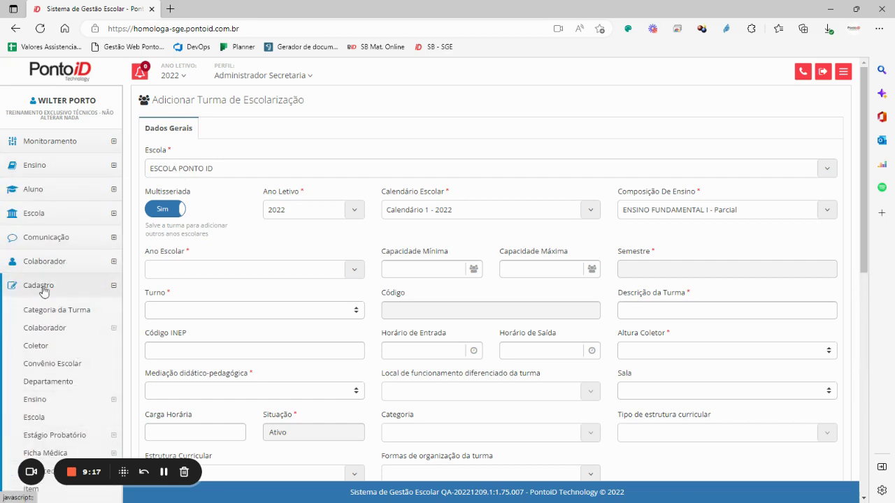
left_click(68, 418)
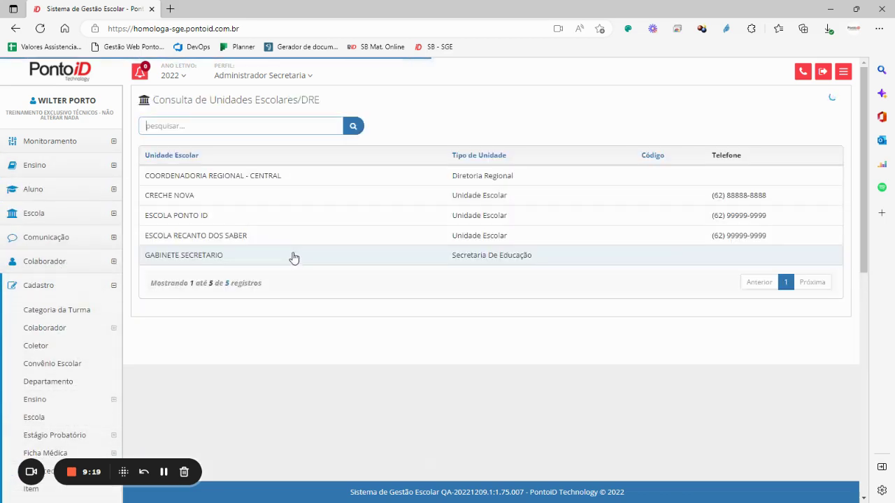
left_click(309, 214)
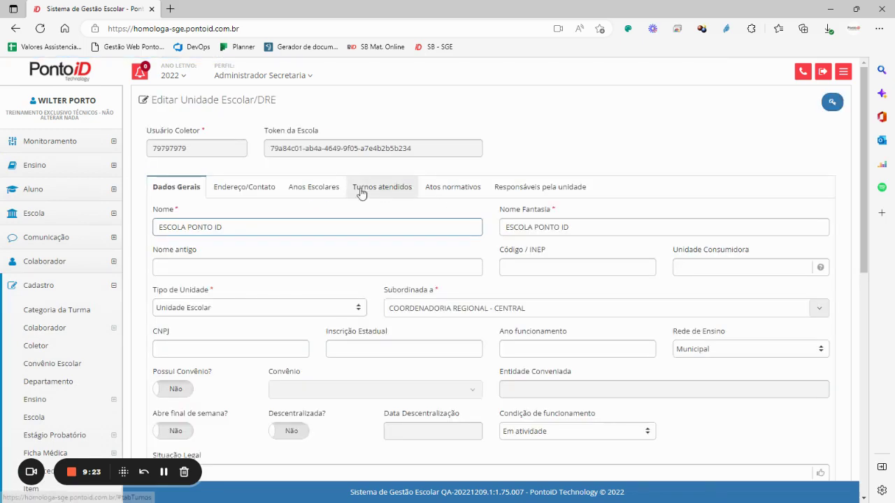
left_click(292, 194)
scroll(262, 268, "down", 3)
scroll(212, 234, "up", 2)
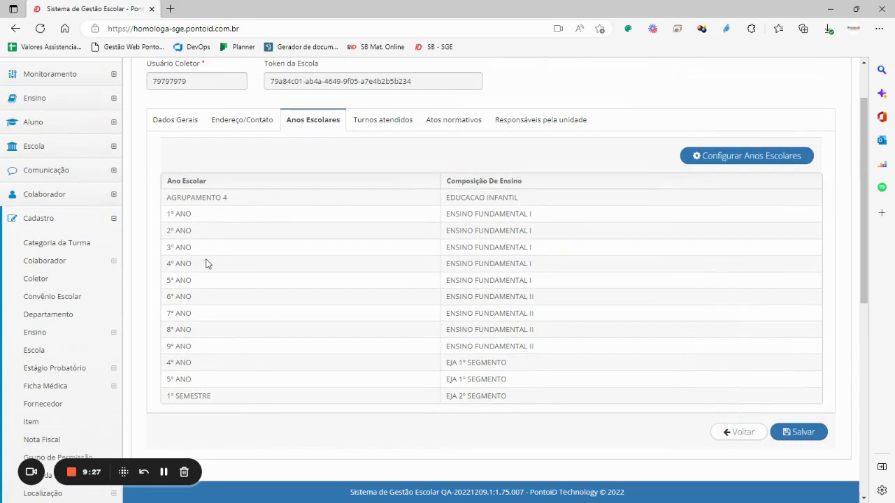
Enable 1º ANO MULTI and 2º ANO MULTI of ENSINO FUNDAMENTAL I among the school's configured years and save
left_click(727, 160)
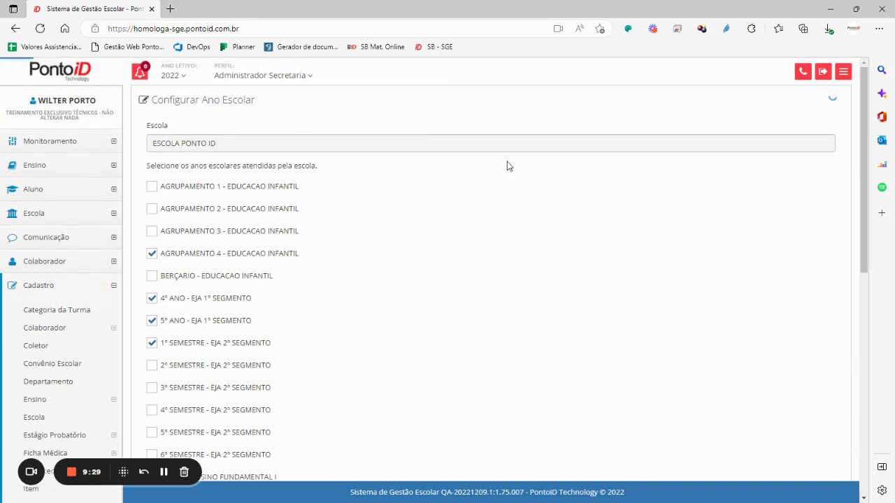
scroll(220, 238, "down", 4)
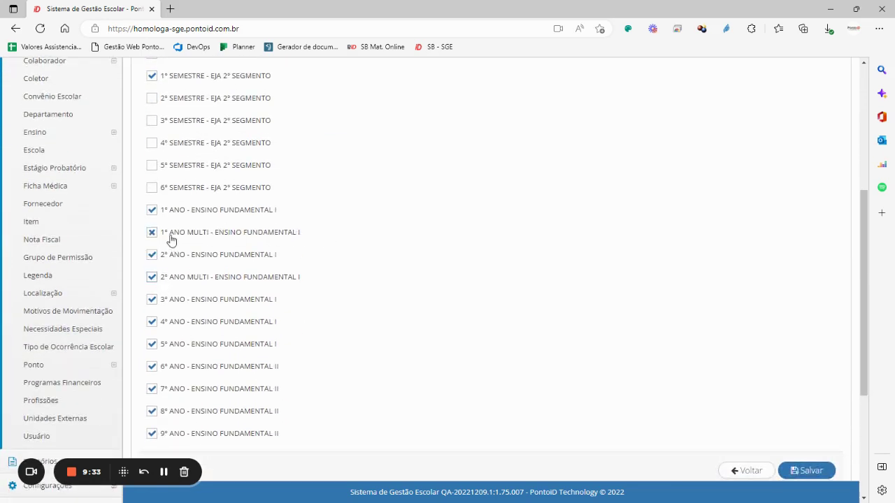
left_click(822, 471)
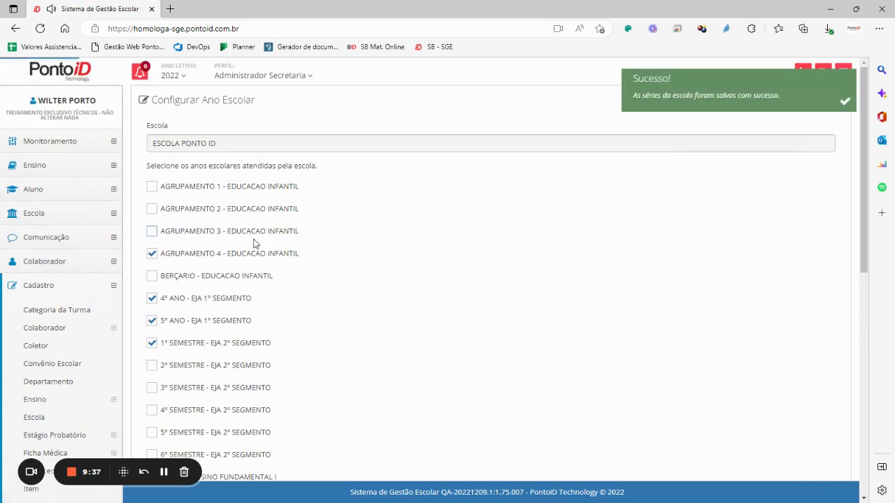
Return to the Escolarização classes and start adding a new class for ESCOLA PONTO ID
left_click(79, 218)
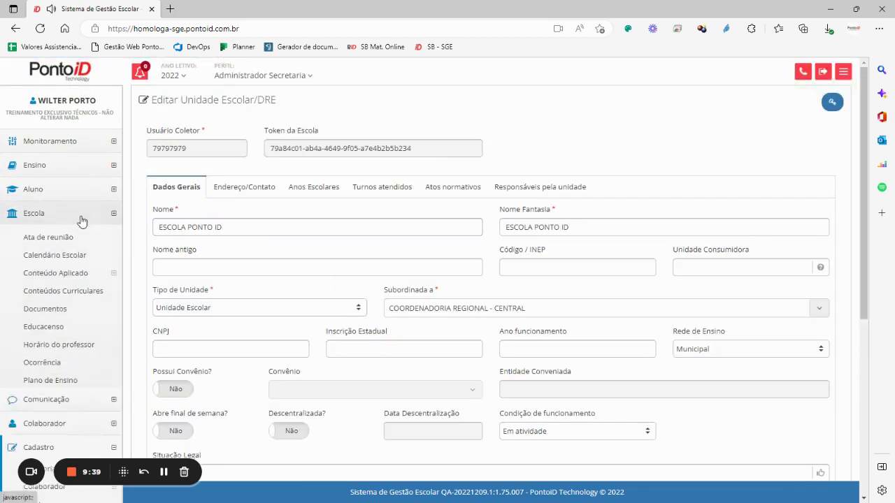
left_click(68, 421)
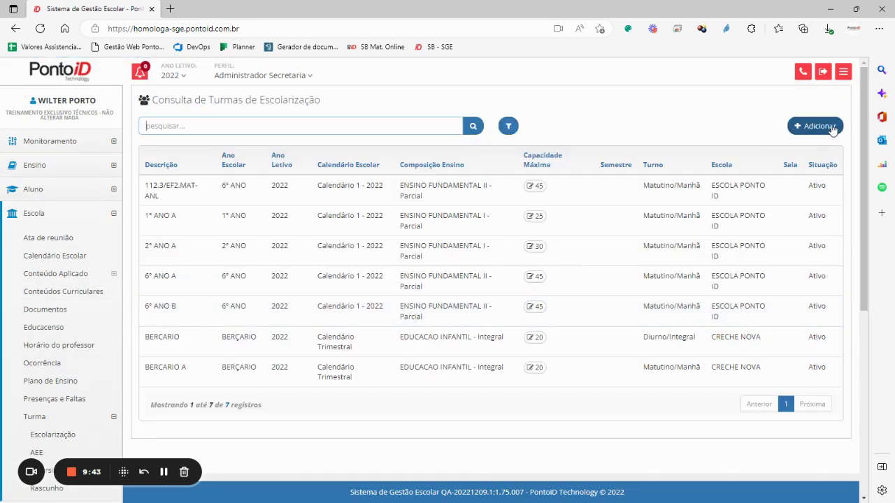
left_click(795, 127)
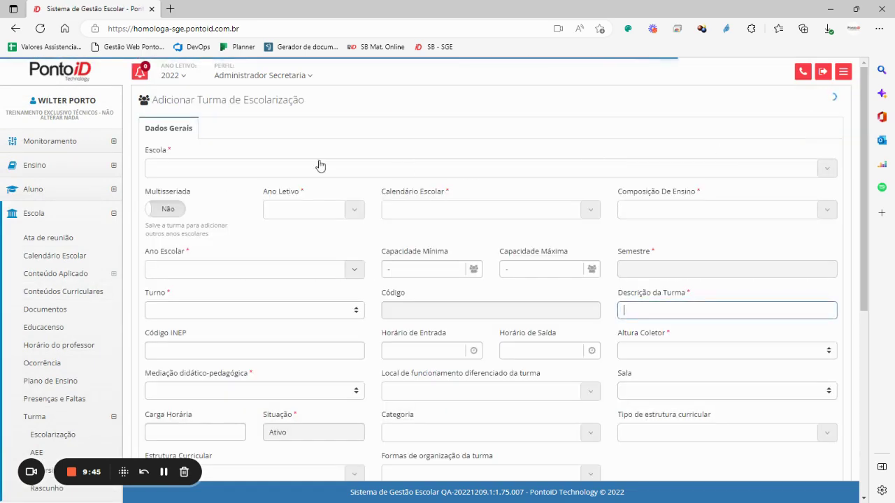
left_click(319, 169)
left_click(316, 217)
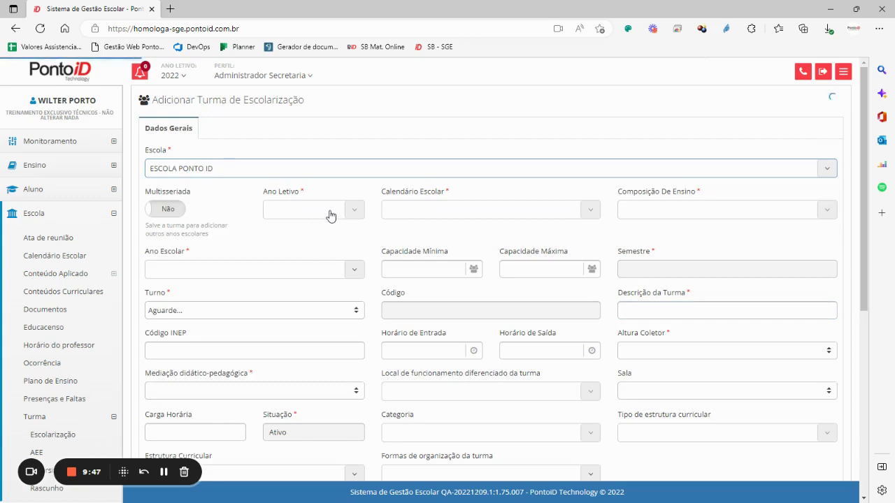
Mark the new class as Multisseriada with Ano Letivo 2022 and school calendar "Calendário 1 - 2022"
left_click(162, 209)
left_click(327, 210)
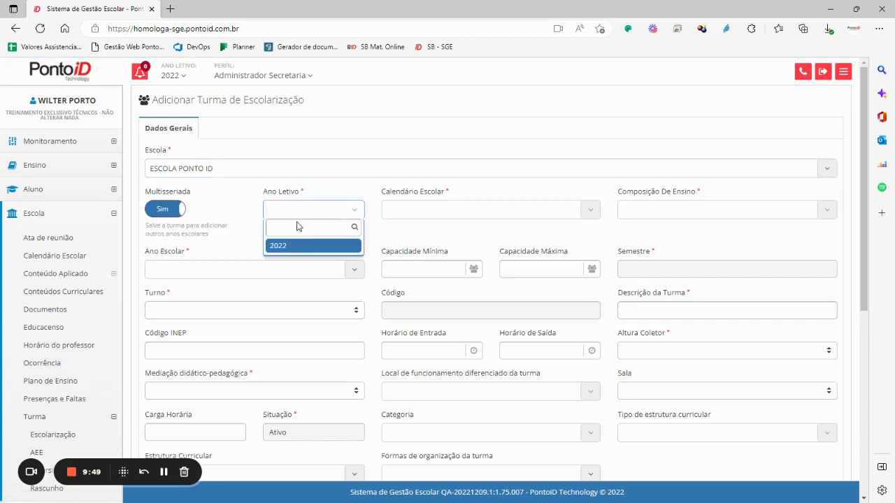
left_click(287, 246)
left_click(465, 214)
left_click(465, 214)
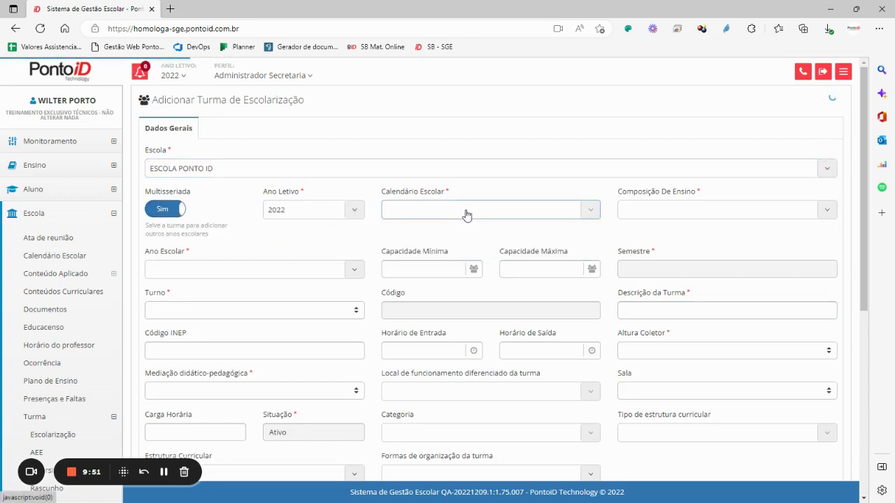
left_click(465, 214)
left_click(466, 214)
left_click(466, 216)
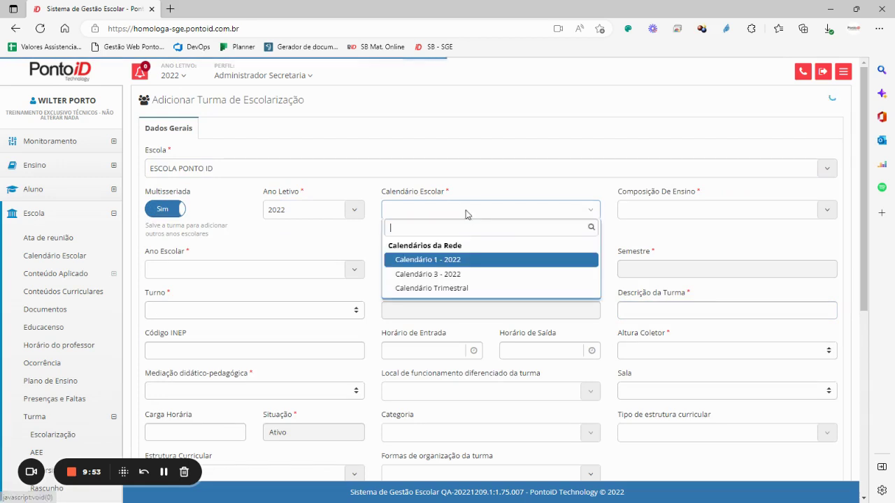
left_click(424, 259)
Set Composição De Ensino to "ENSINO FUNDAMENTAL I - Parcial" and Ano Escolar to "1º ANO MULTI"
left_click(670, 212)
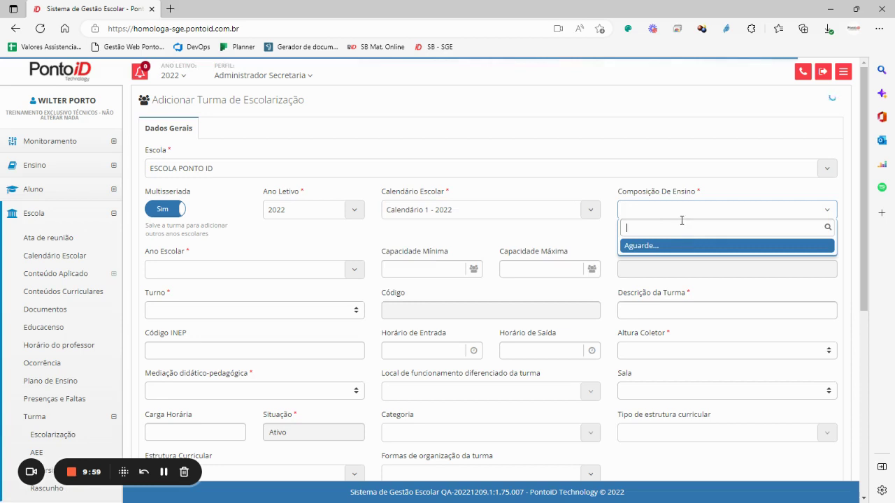
left_click(680, 218)
left_click(685, 217)
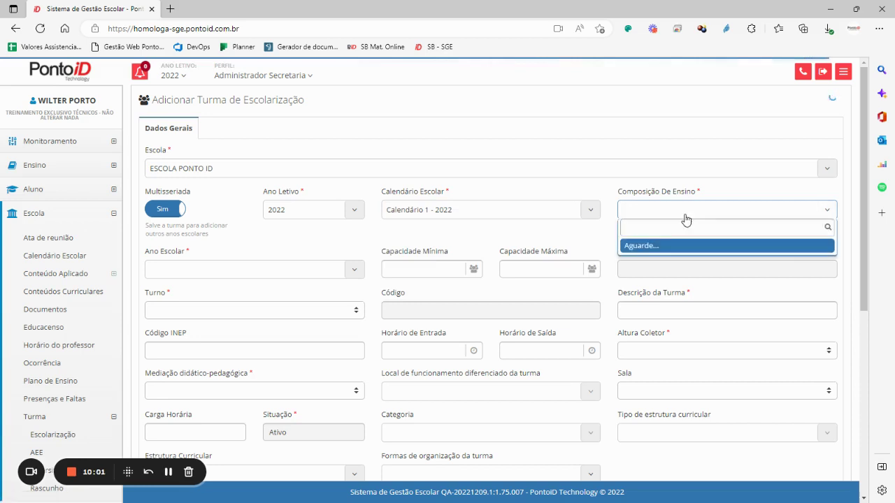
left_click(686, 220)
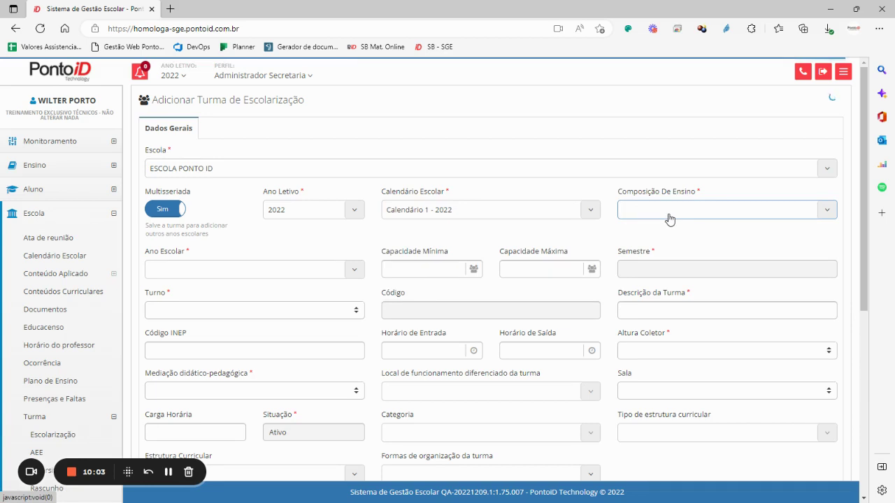
left_click(669, 219)
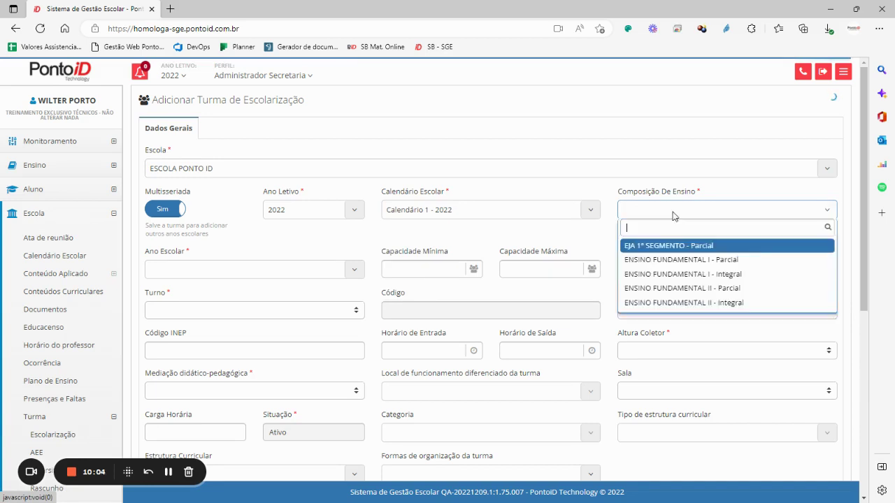
left_click(713, 258)
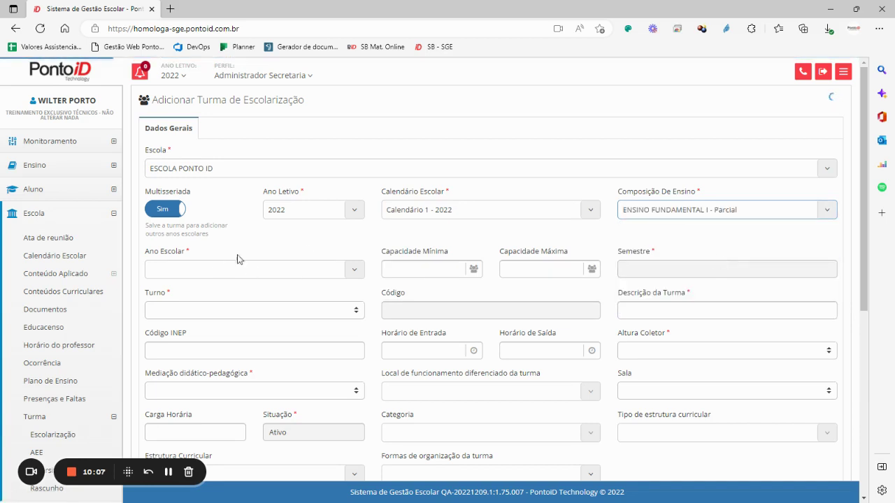
left_click(198, 269)
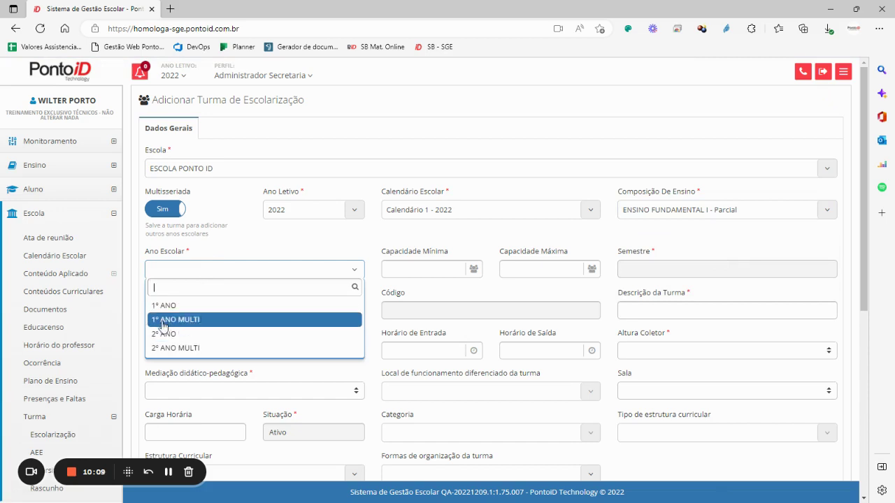
left_click(198, 322)
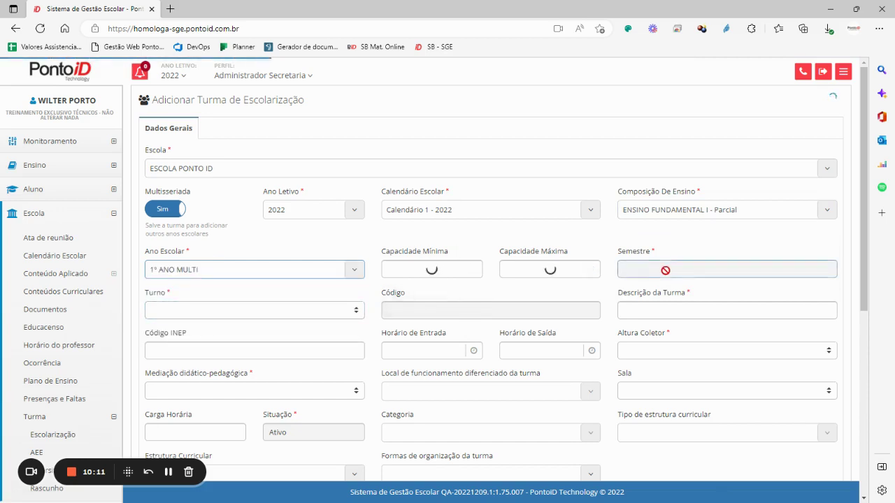
Set Turno to Matutino/Manhã and use the class code 121.1/EF1.MAT-ANL as Descrição da Turma
left_click(245, 313)
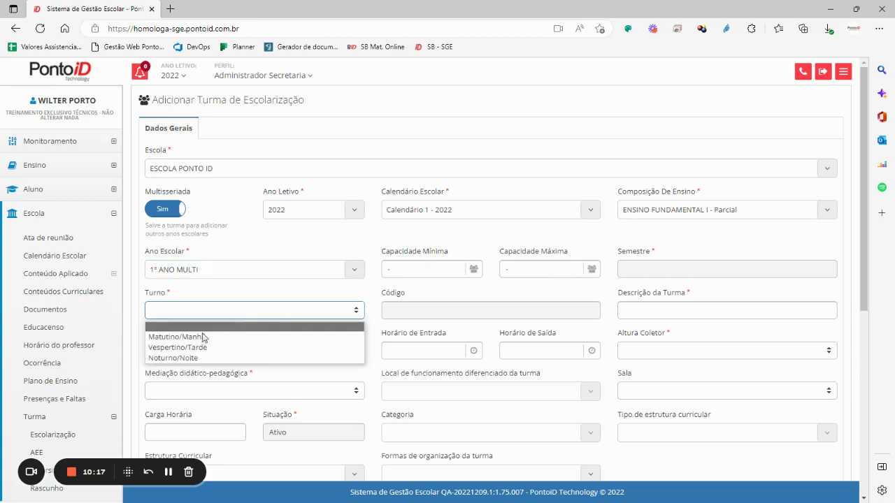
left_click(230, 334)
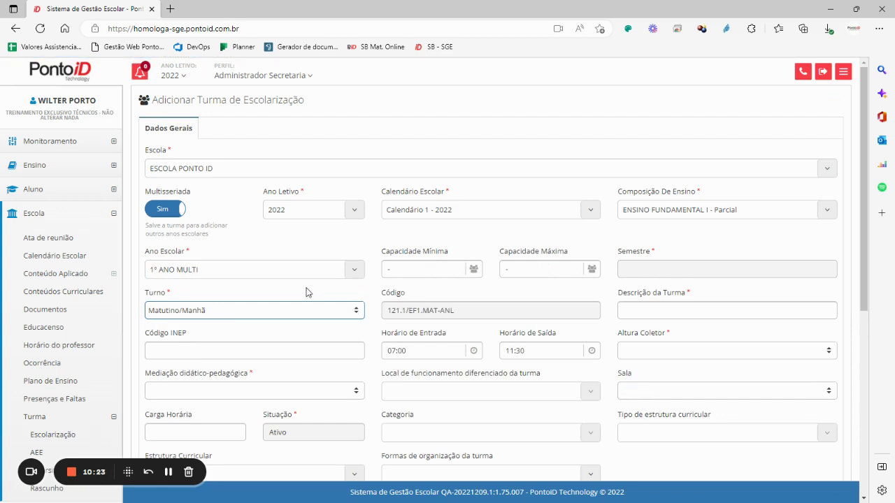
left_click_drag(458, 311, 386, 310)
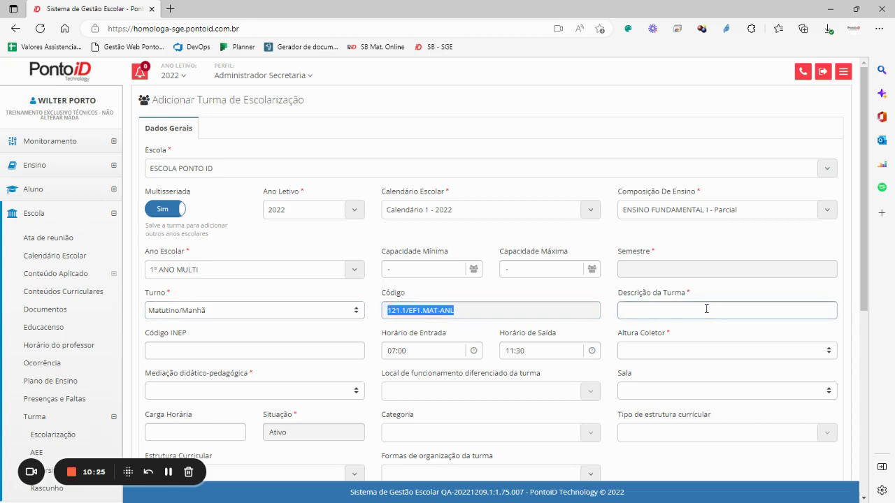
type("121.1/EF1.MAT-ANL")
key("Tab")
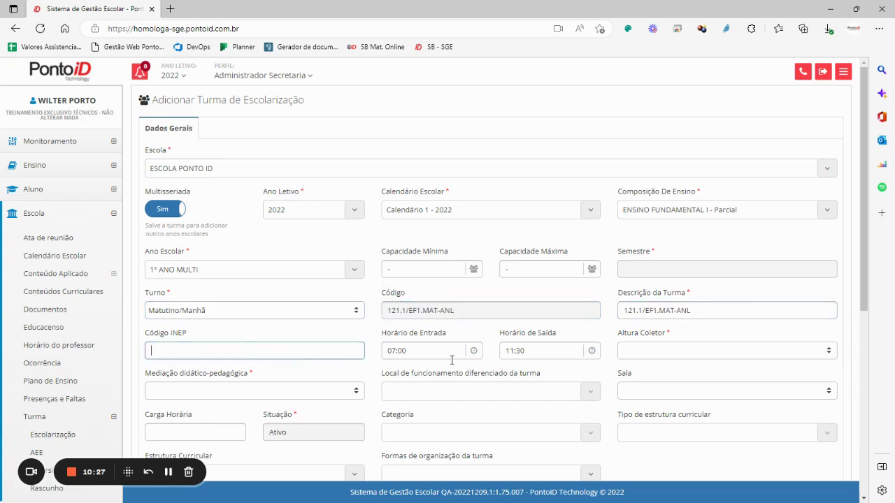
Set Altura Coletor to "Baixo (1º ao 3º ano do E. Fundamental)" and Mediação didático-pedagógica to Presencial
left_click(677, 352)
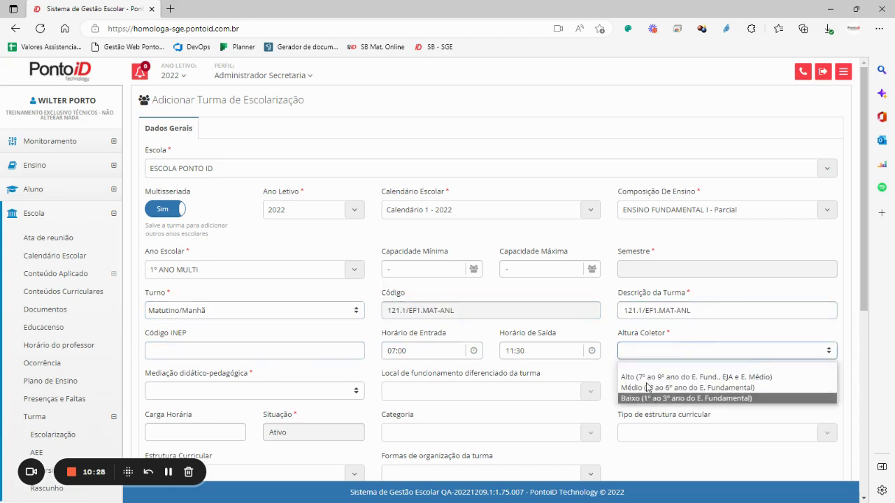
left_click(647, 397)
scroll(306, 389, "down", 2)
left_click(210, 257)
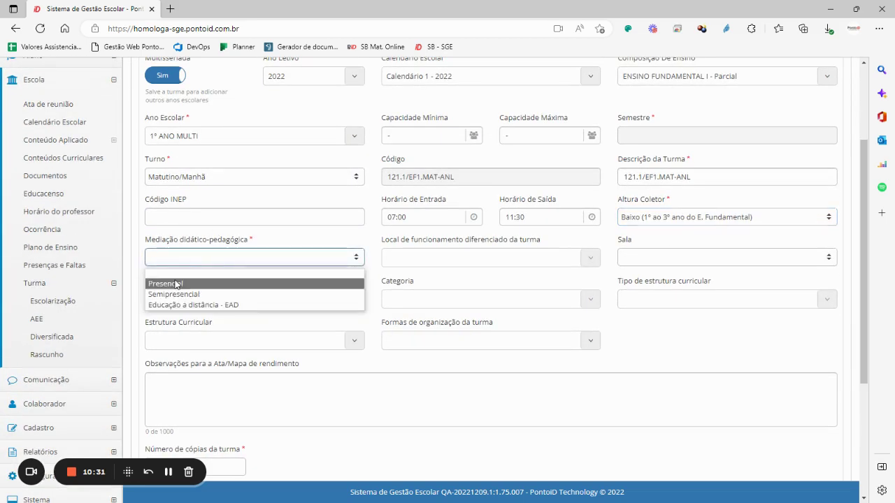
left_click(177, 284)
Specify that the class is not in a "local de funcionamento diferenciado" and set its organization form to "Série/ano (séries anuais)"
left_click(467, 258)
left_click(449, 295)
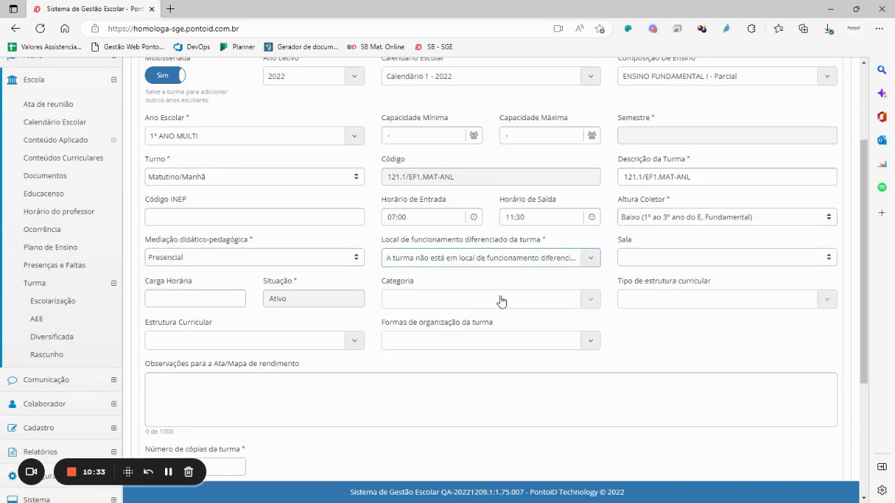
left_click(427, 341)
left_click(426, 378)
Save the multigrade class, filling in the required Carga Horária with 800
scroll(417, 364, "down", 3)
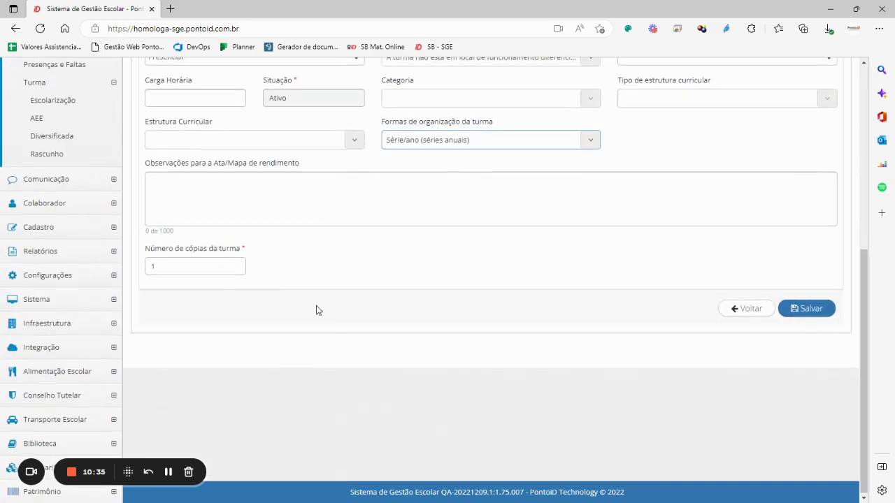
left_click(817, 310)
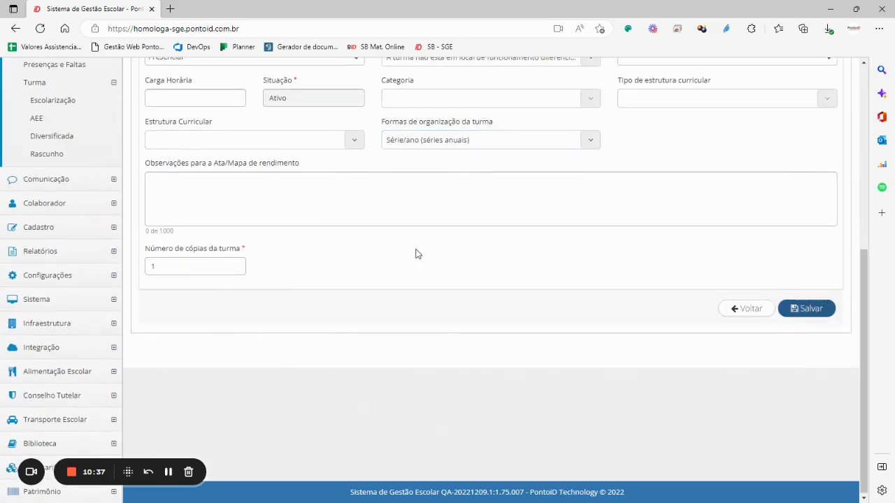
scroll(439, 258, "up", 5)
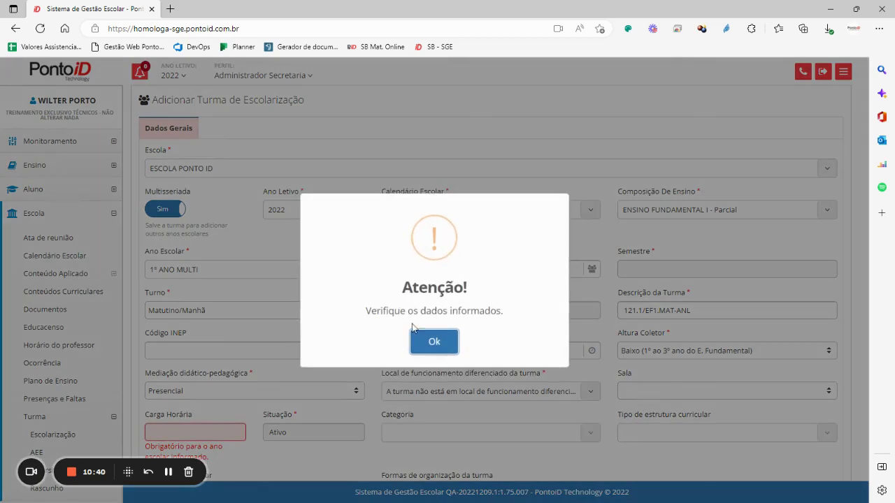
left_click(433, 340)
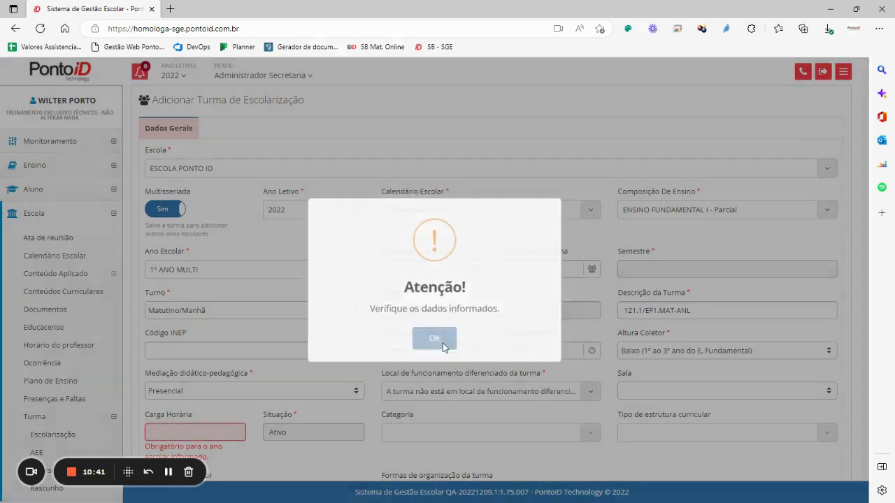
left_click(184, 95)
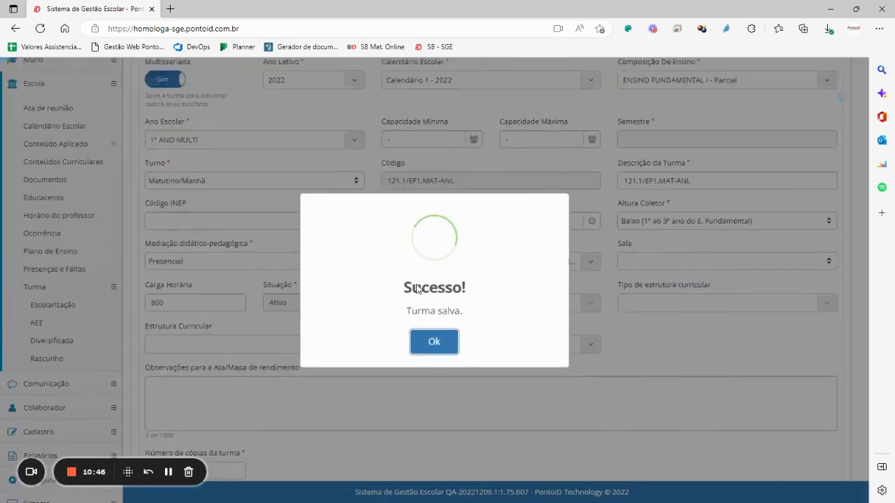
Start a new school year entry in the saved multigrade class by choosing Nova as its ano escolar da turma multisseriada
left_click(431, 343)
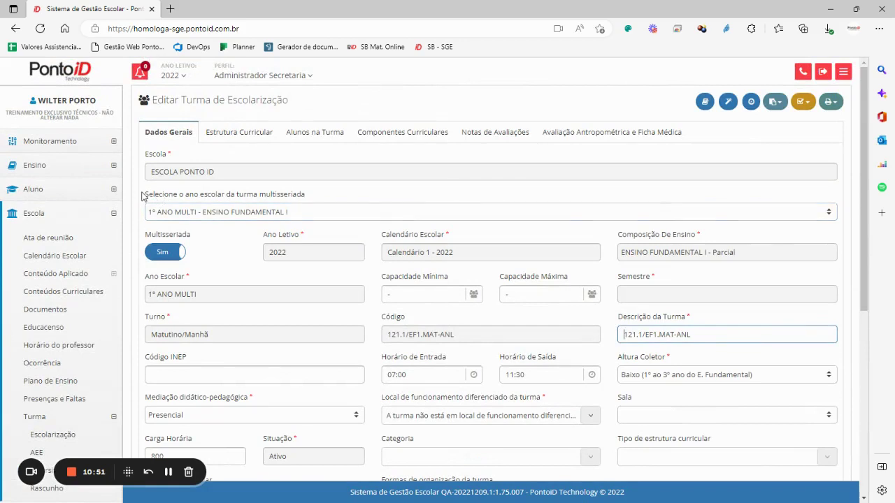
left_click_drag(144, 195, 206, 204)
left_click(161, 204)
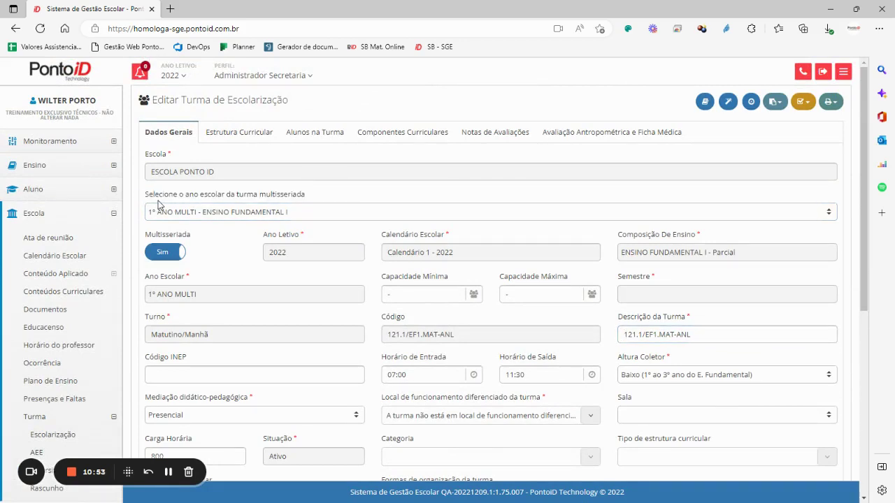
left_click_drag(144, 198, 311, 196)
left_click(248, 213)
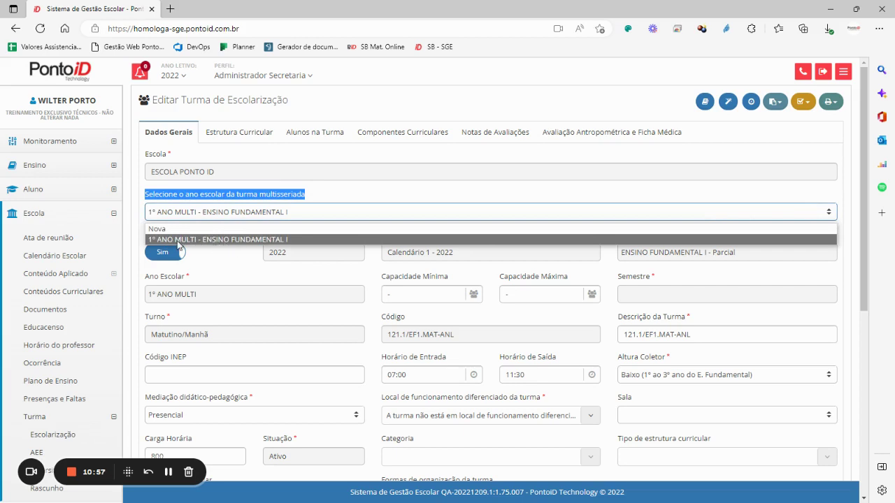
left_click(164, 230)
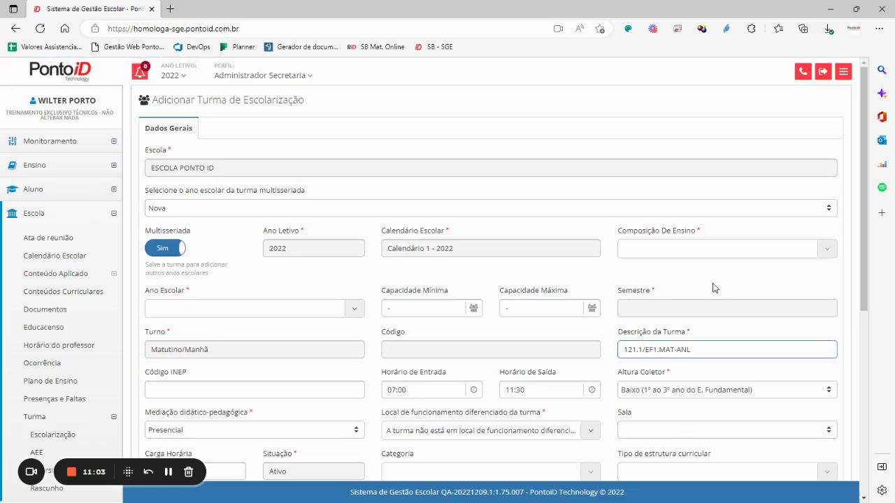
Set Composição de Ensino to "ENSINO FUNDAMENTAL I - Parcial" and Ano Escolar to 2º ANO MULTI for the new entry
left_click(716, 249)
left_click(731, 301)
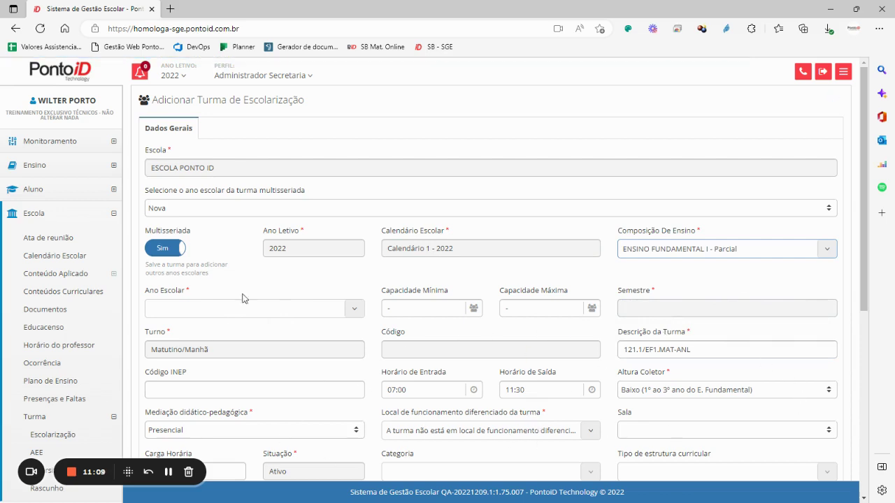
left_click(217, 309)
left_click(175, 386)
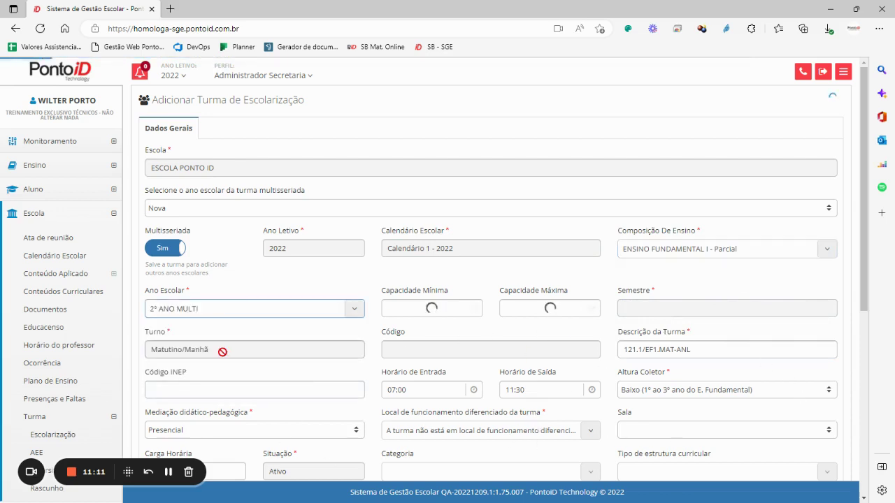
left_click(621, 351)
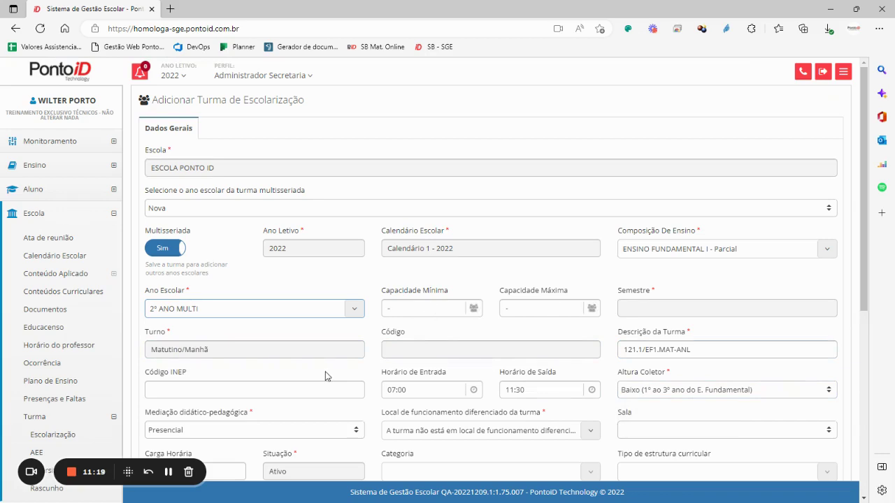
Set the organization form of the 2º ANO MULTI entry to "Série/ano (séries anuais)"
scroll(325, 372, "down", 1)
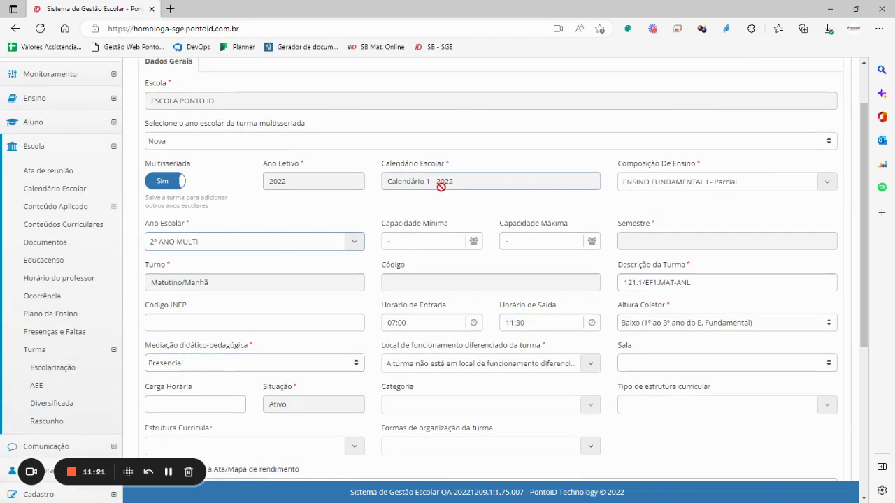
scroll(420, 236, "down", 2)
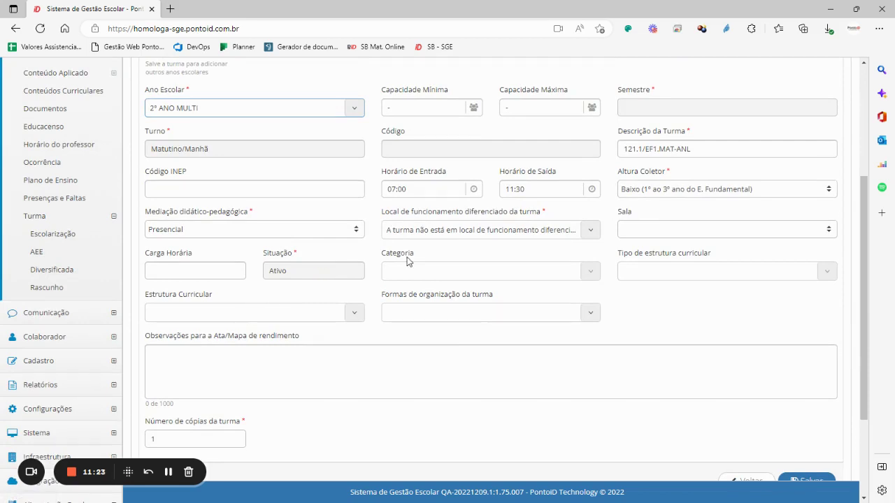
scroll(409, 261, "up", 1)
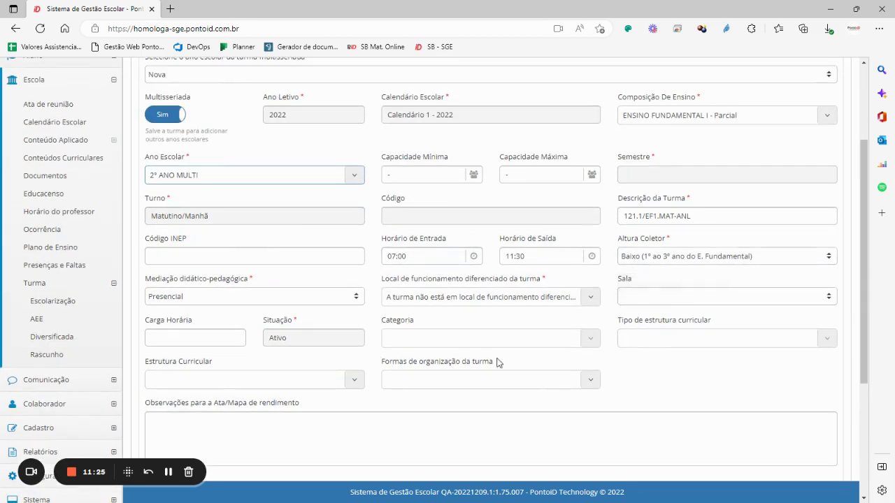
left_click(429, 379)
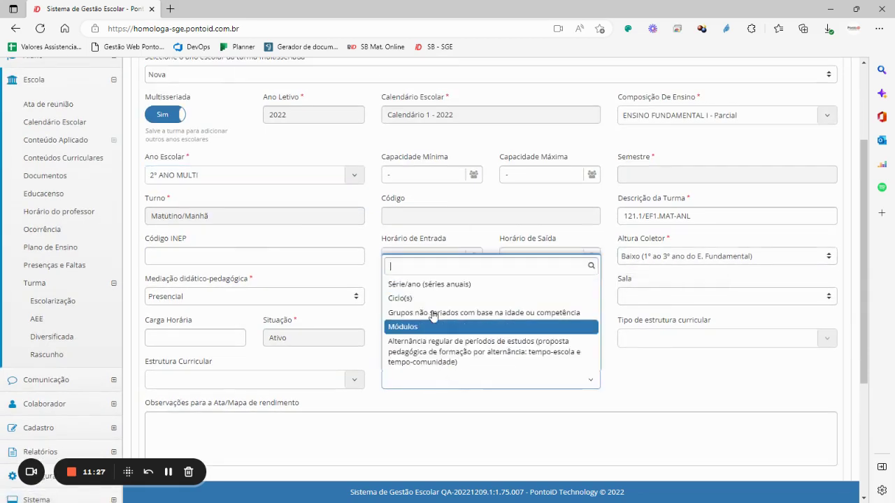
left_click(441, 282)
Save the 2º ANO MULTI entry, filling in the required Carga Horária with 800
scroll(490, 350, "down", 2)
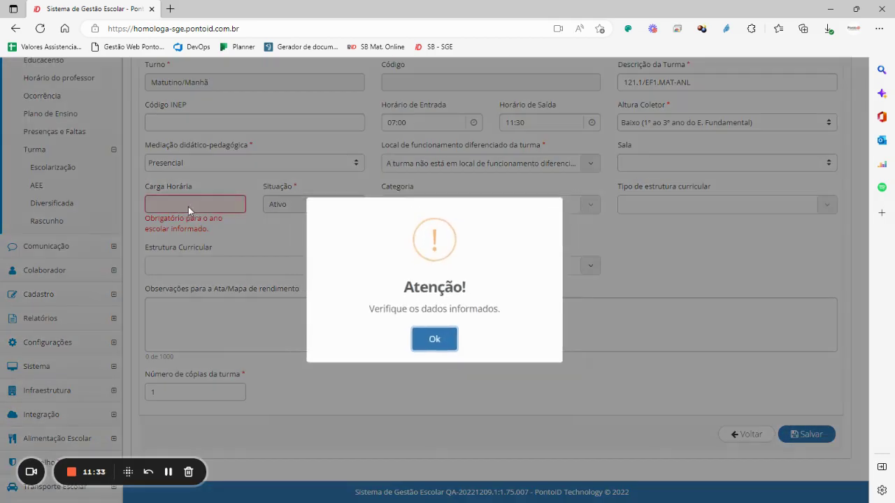
left_click(432, 339)
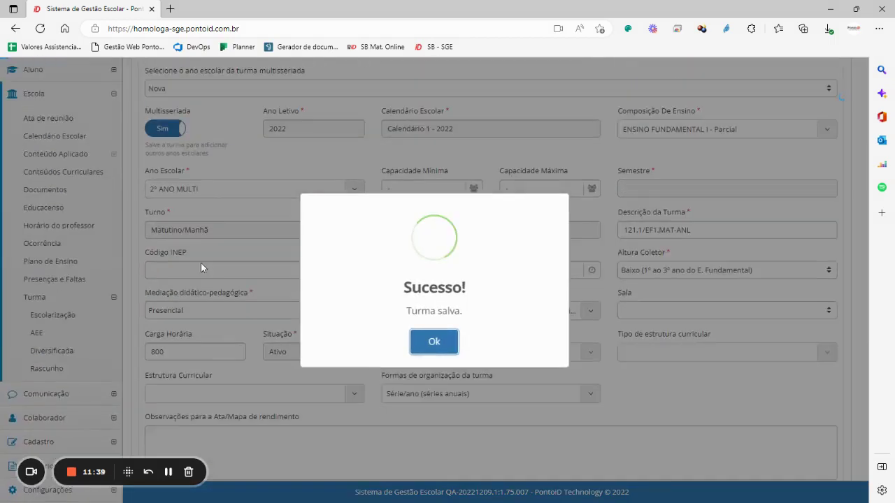
left_click(454, 350)
Check the school years registered in the multigrade class and review the general data of 2º ANO MULTI
scroll(173, 208, "down", 5)
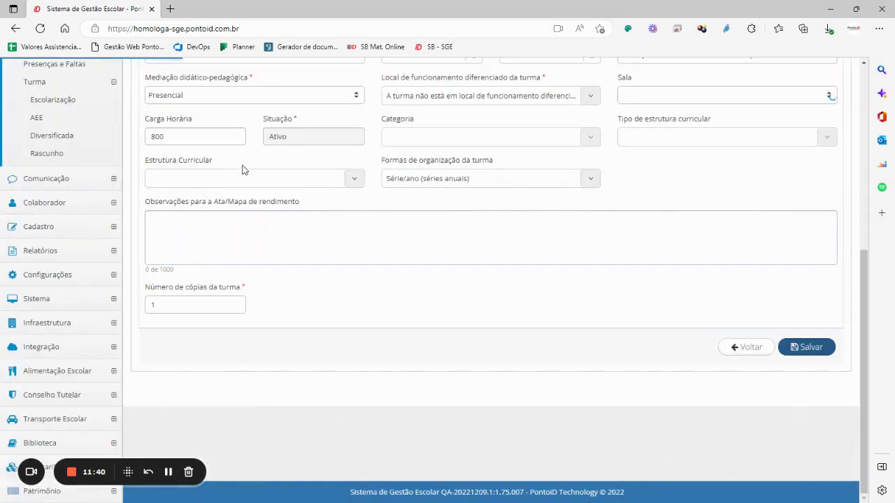
scroll(244, 170, "up", 5)
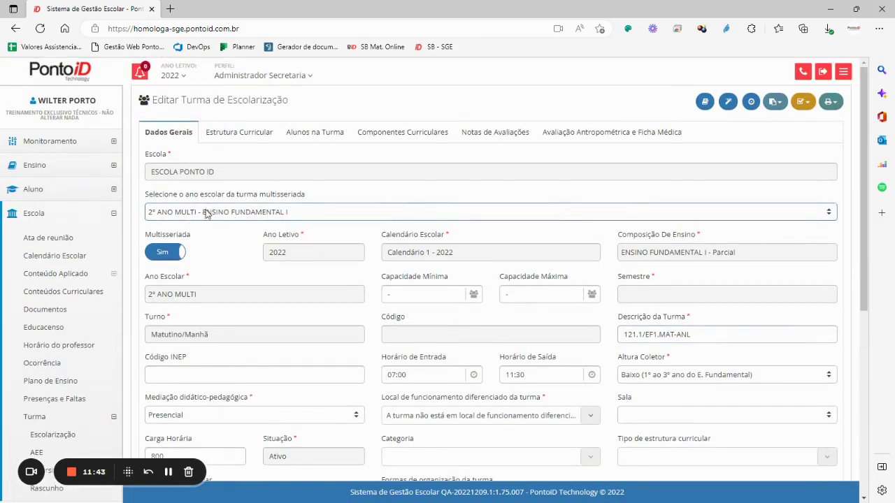
left_click(206, 213)
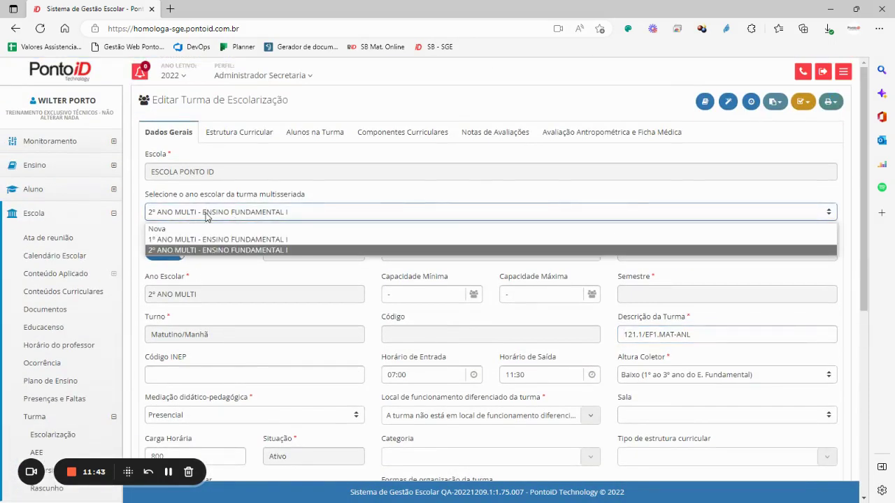
left_click(196, 251)
scroll(382, 282, "down", 5)
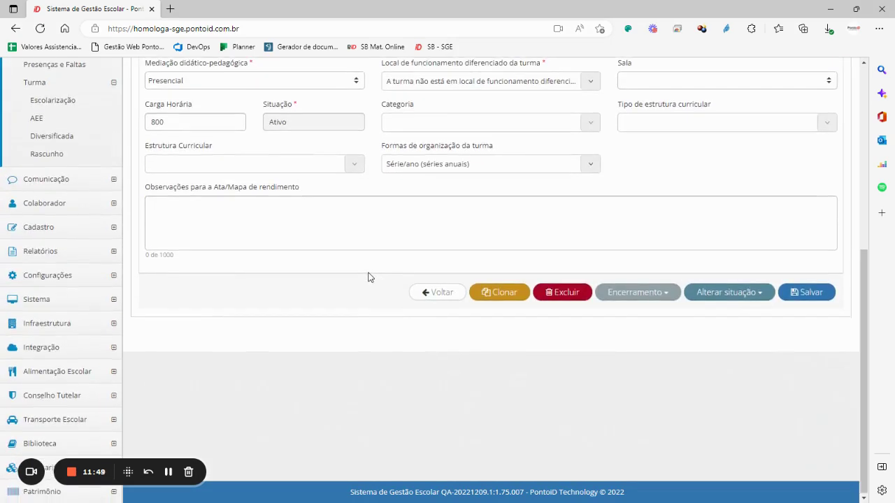
scroll(348, 275, "up", 5)
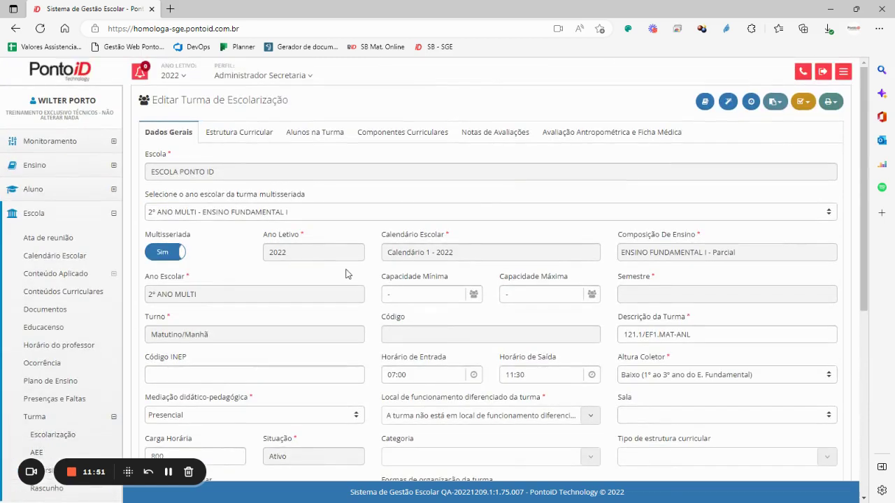